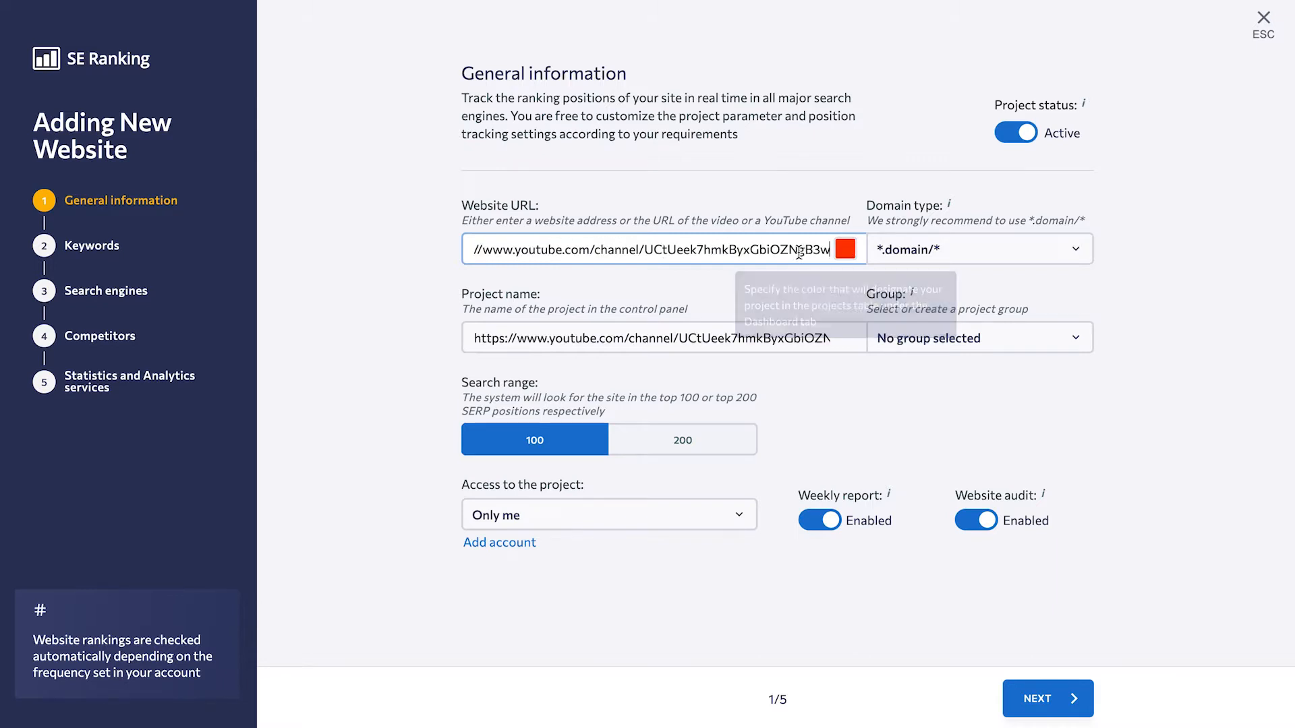
Replace the YouTube channel address in the website URL with apple.com
triple_click(758, 251)
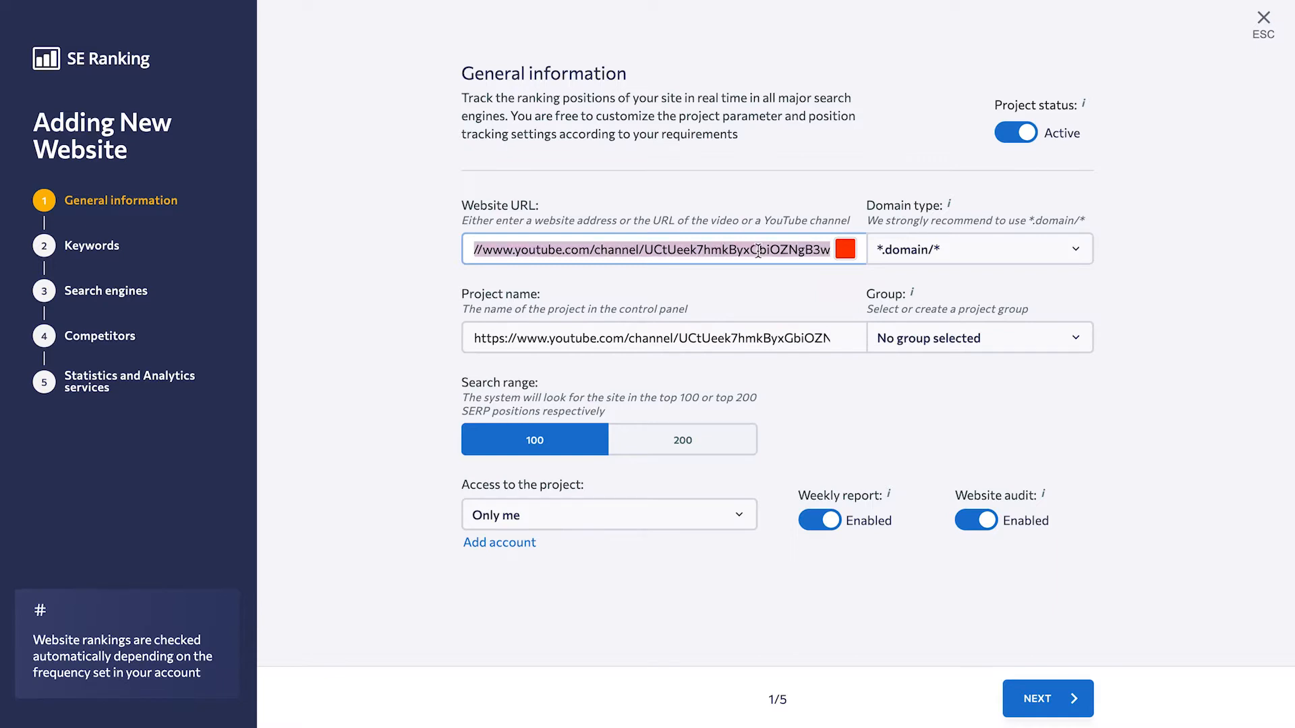
text(apple)
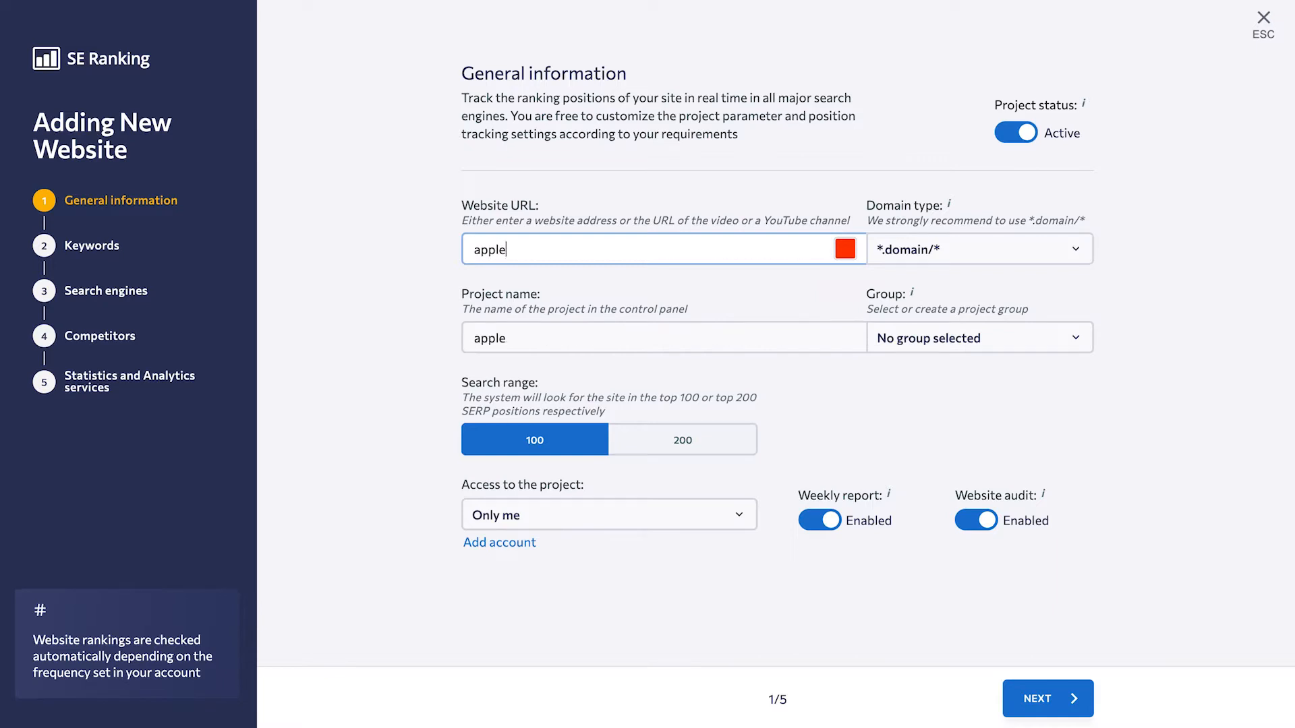
text(.com)
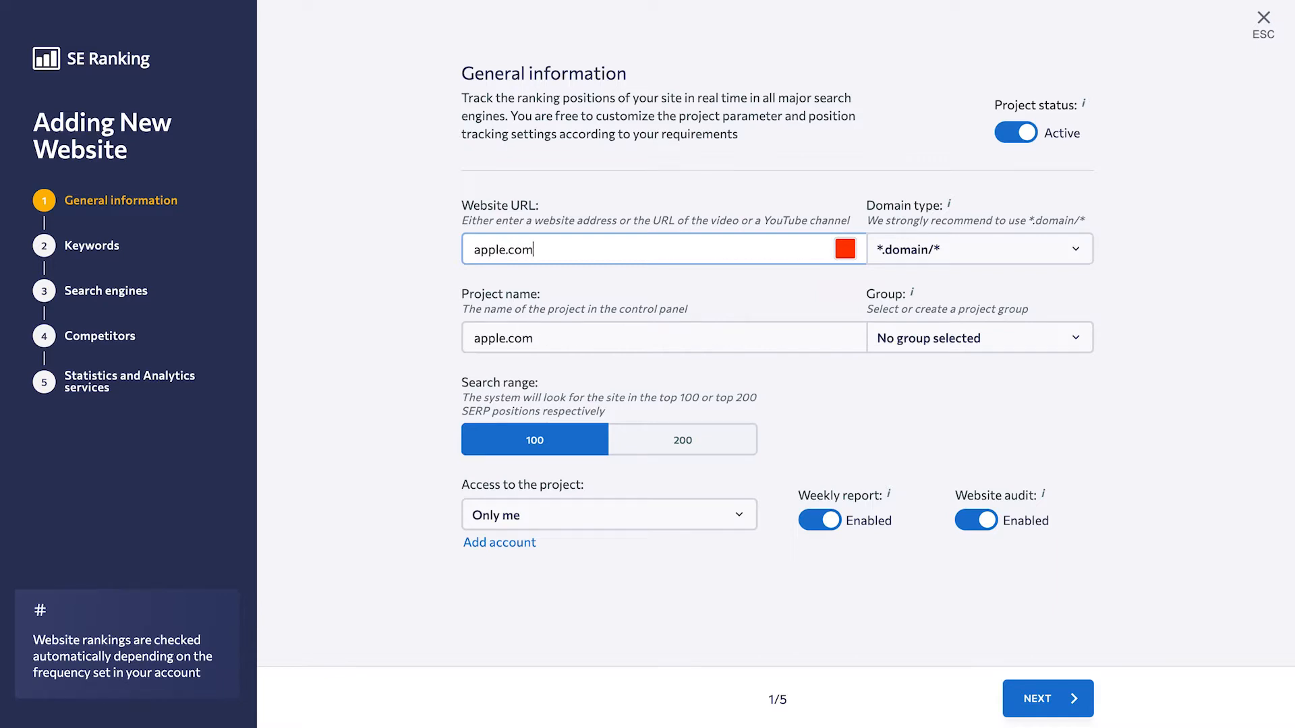
Try the domain/* and url domain types, and set the domain type back to *.domain/*
click(923, 256)
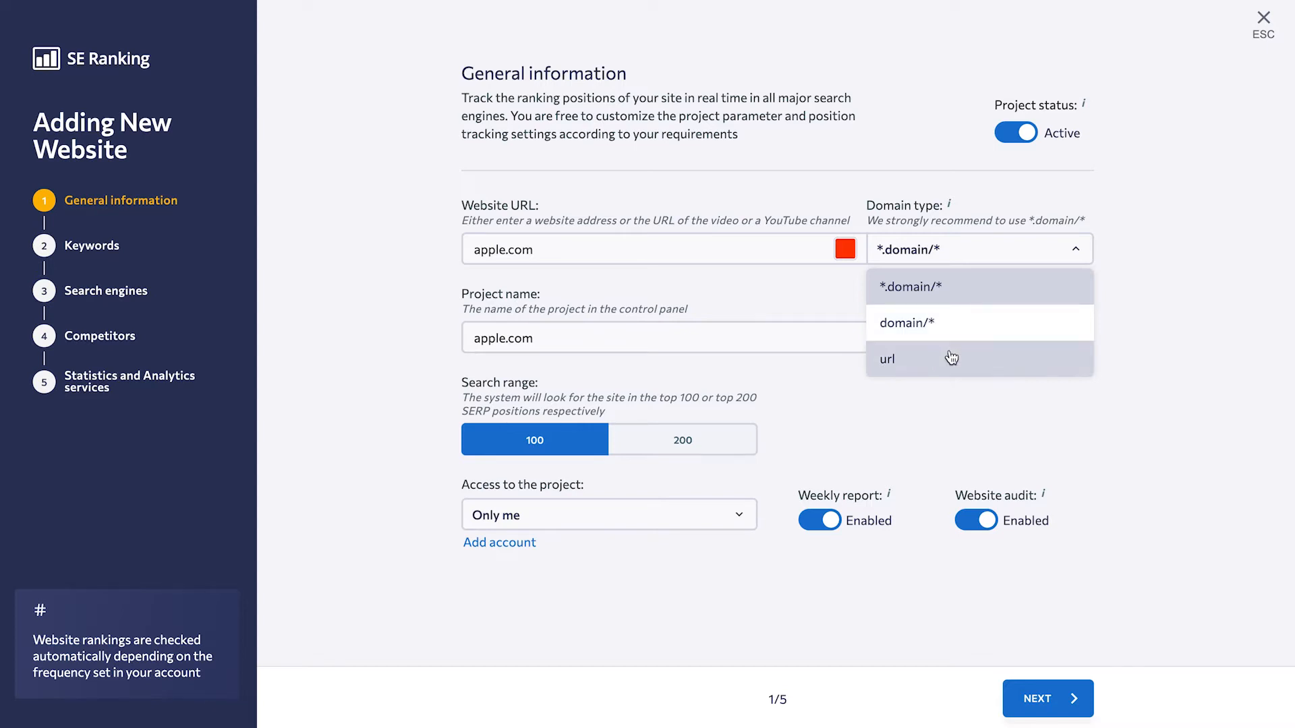
click(968, 288)
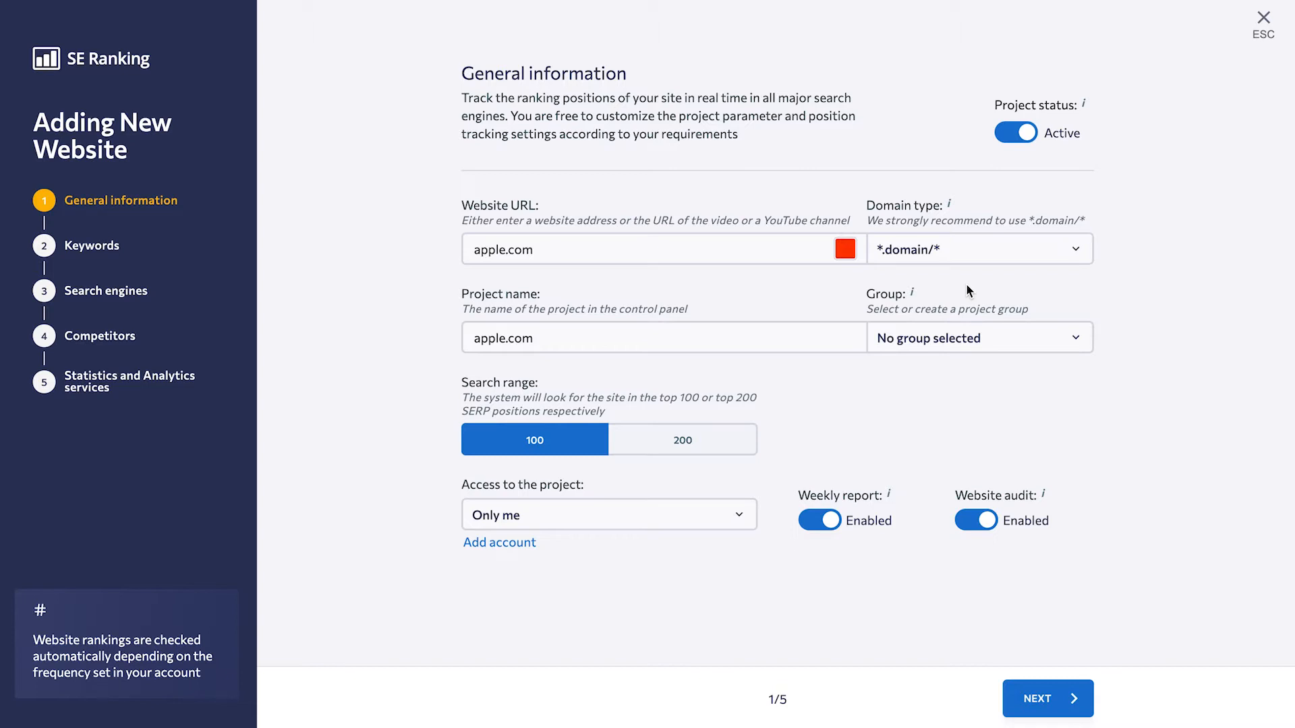
click(969, 260)
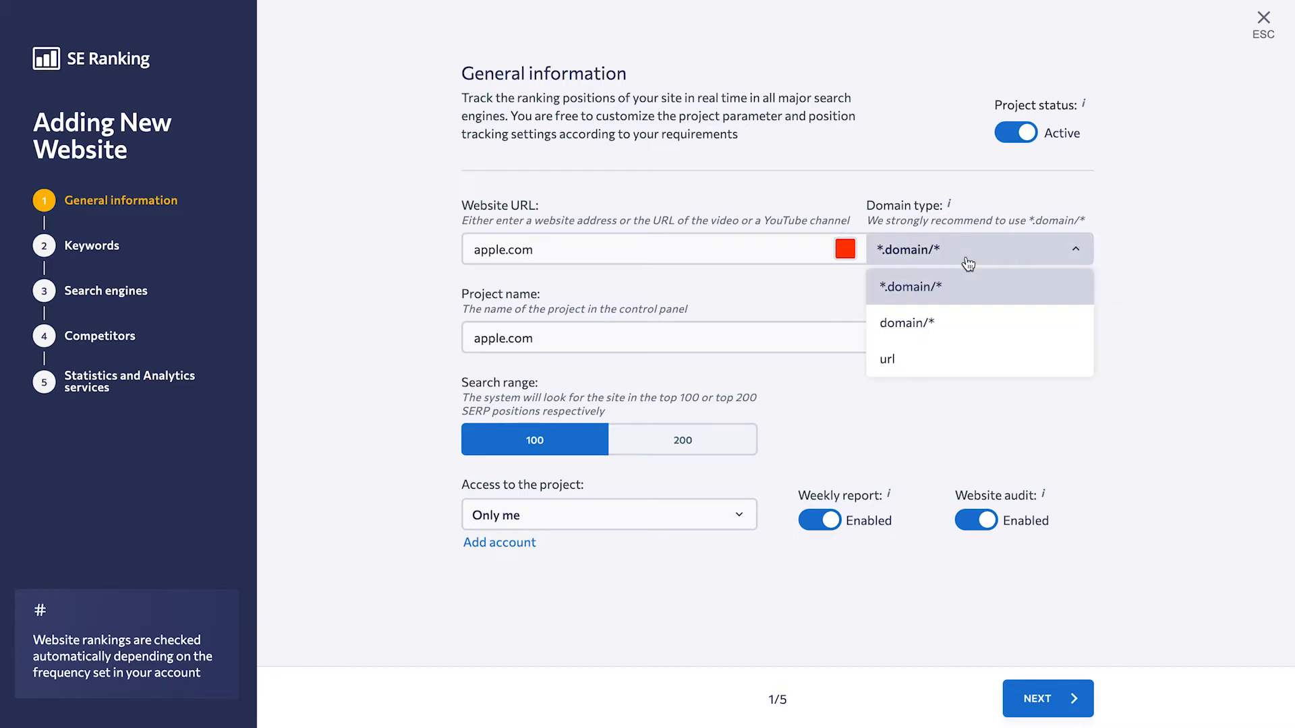
click(958, 322)
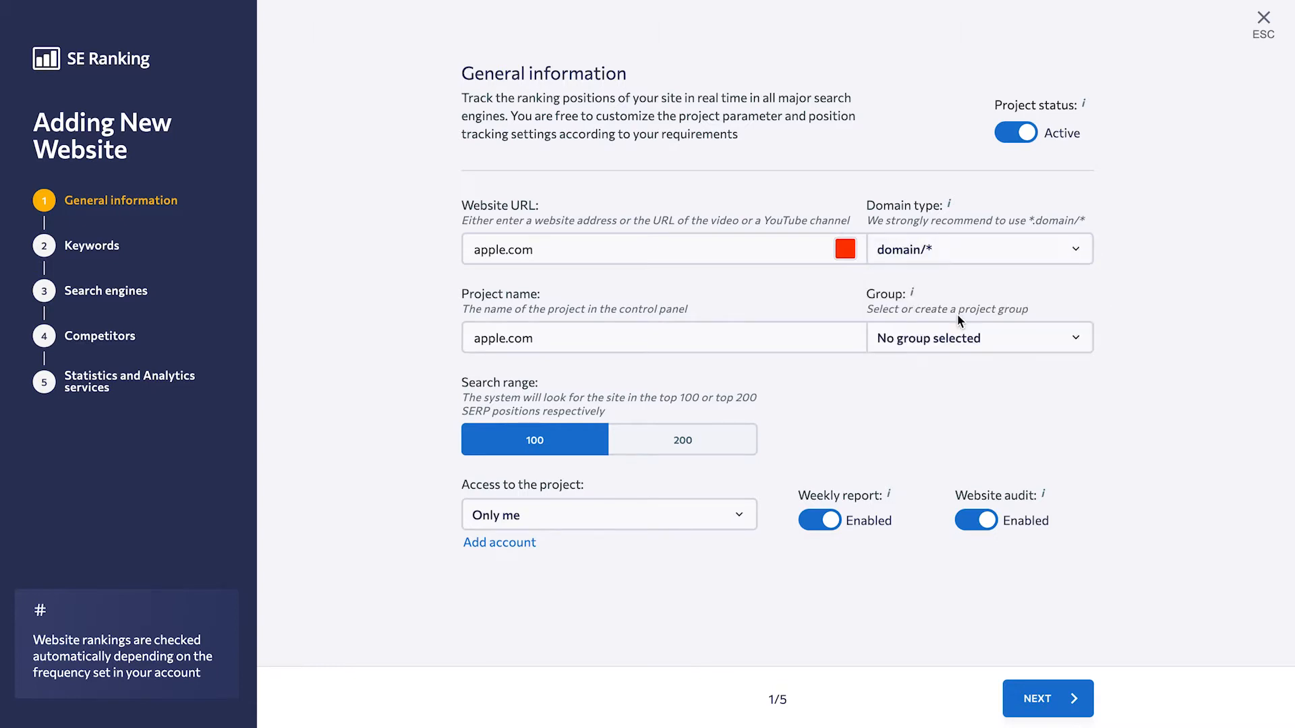
click(919, 262)
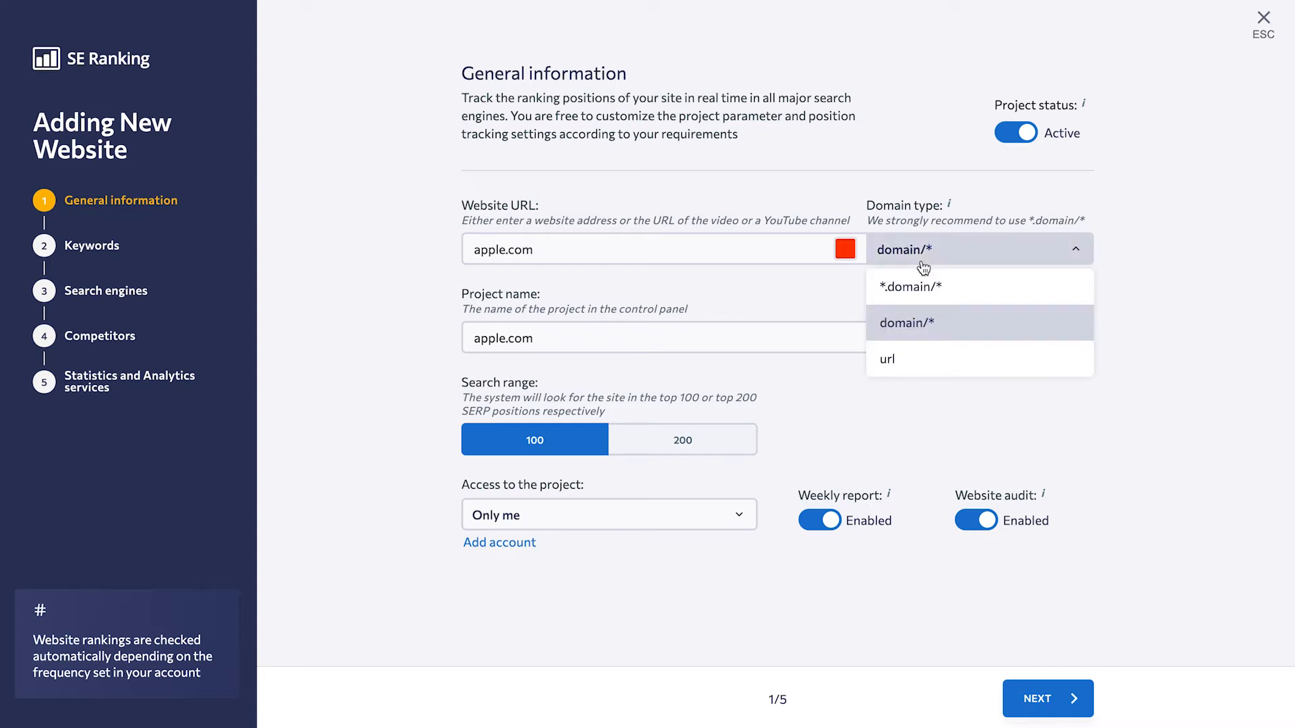
click(913, 361)
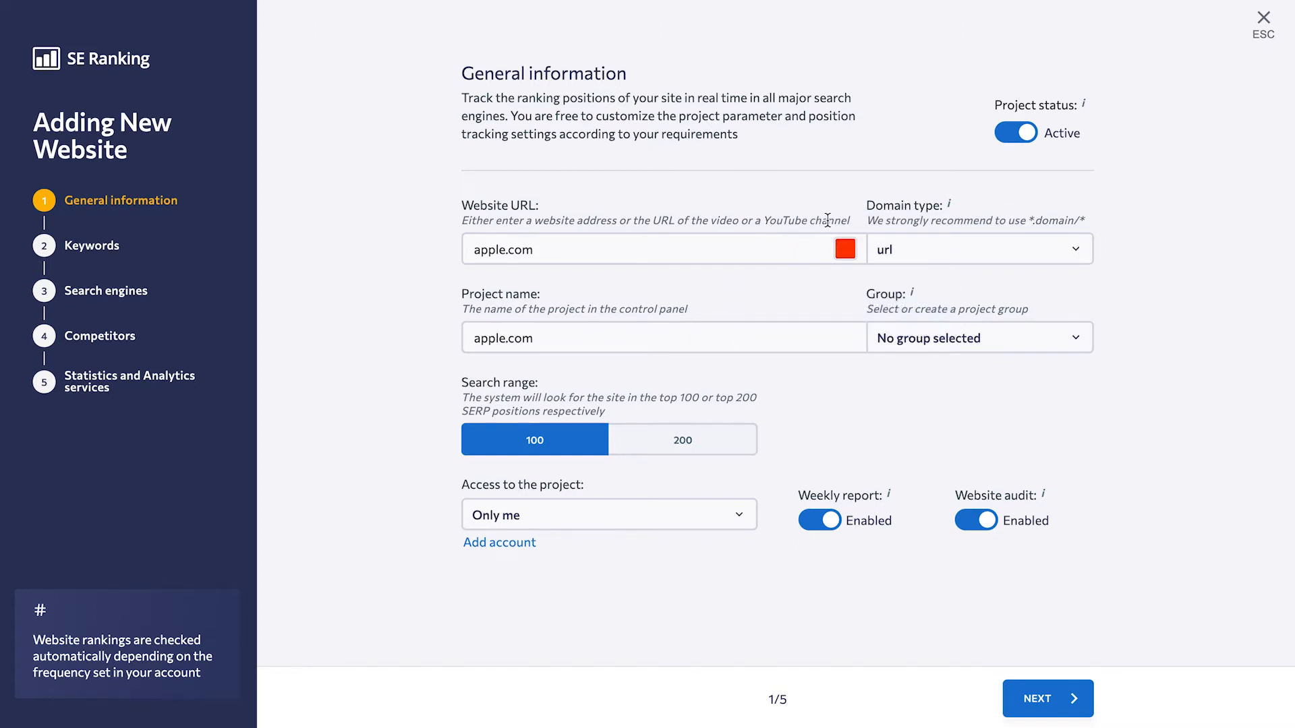
click(899, 252)
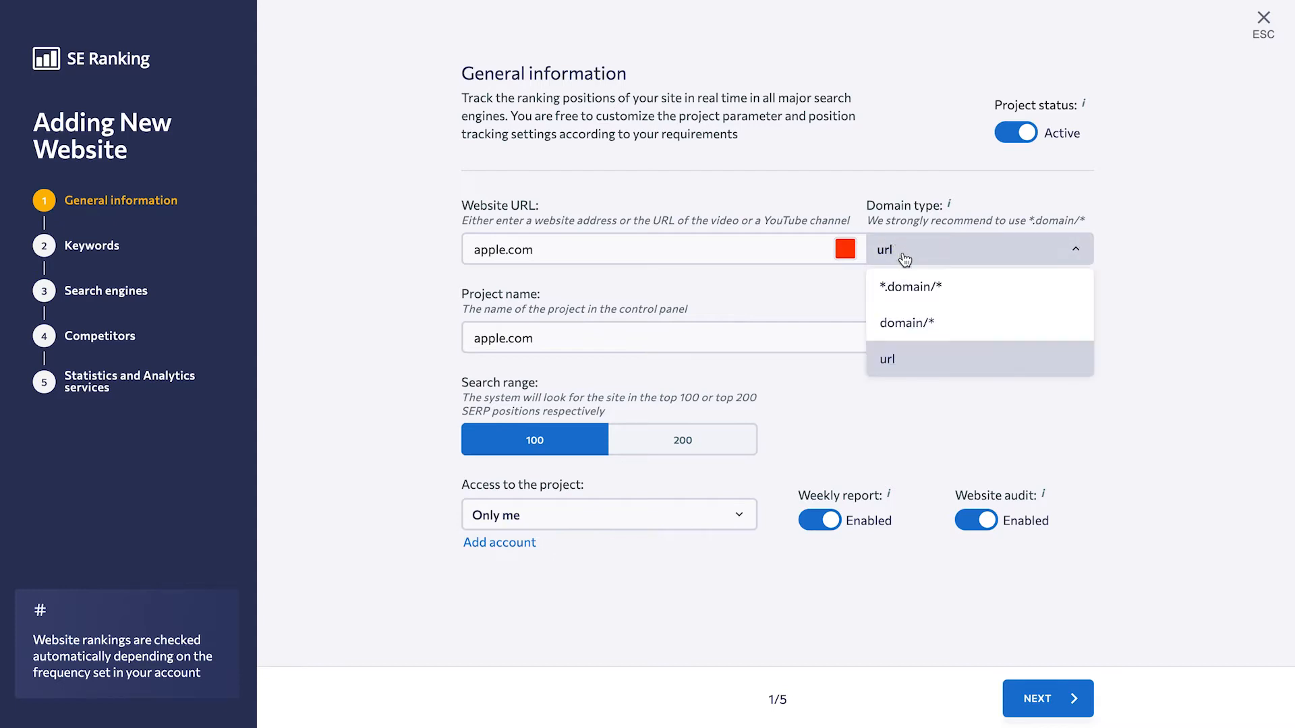
click(918, 286)
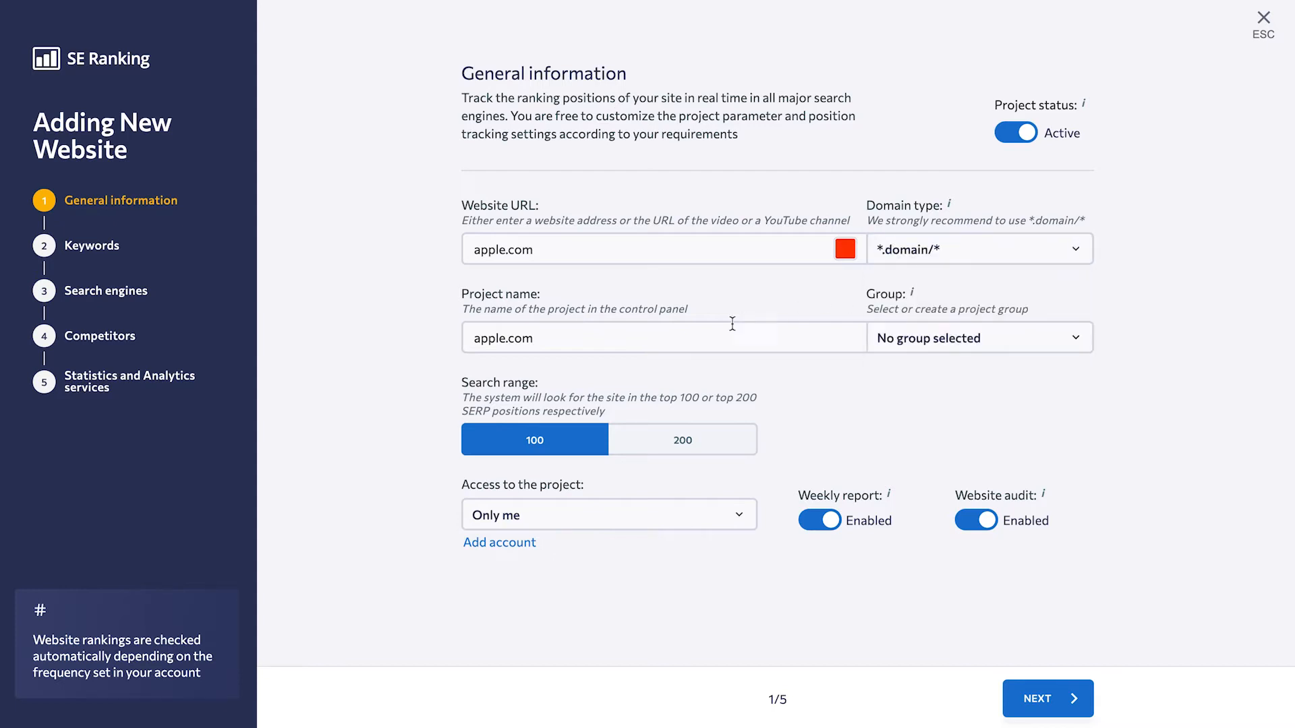
Change the project name to Apple
click(642, 338)
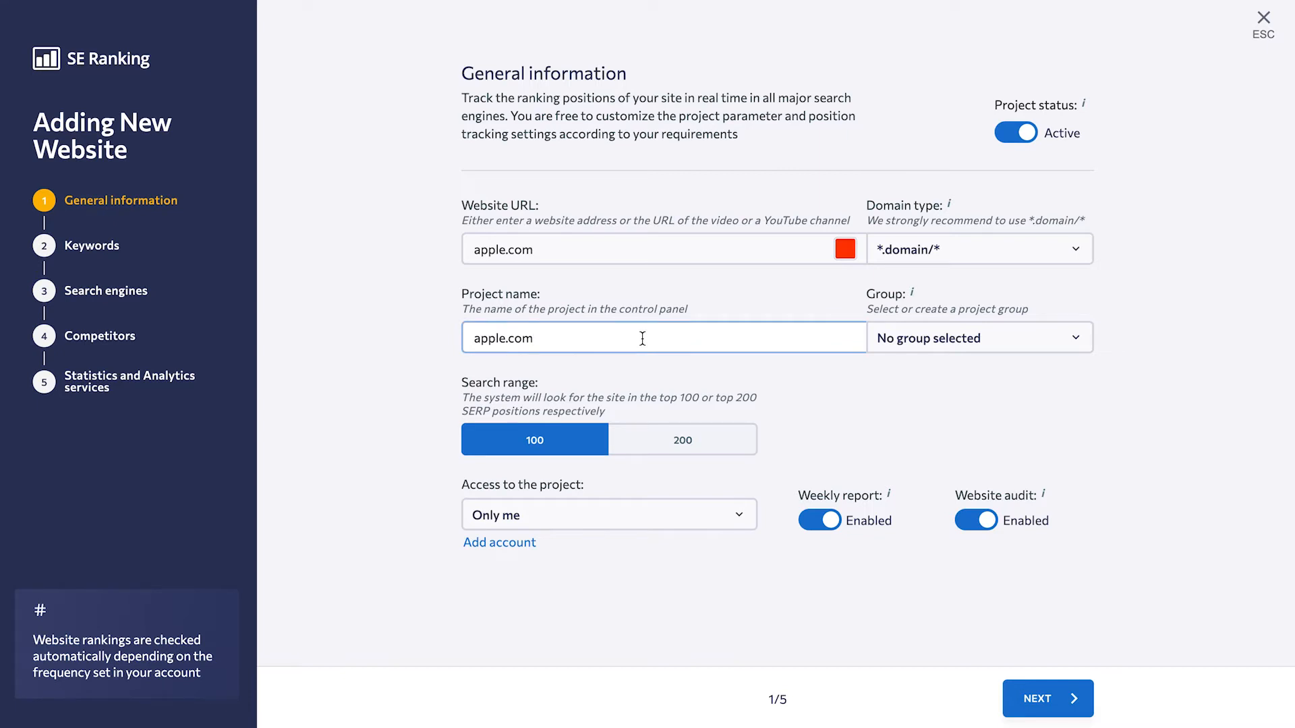
key(ctrl+a)
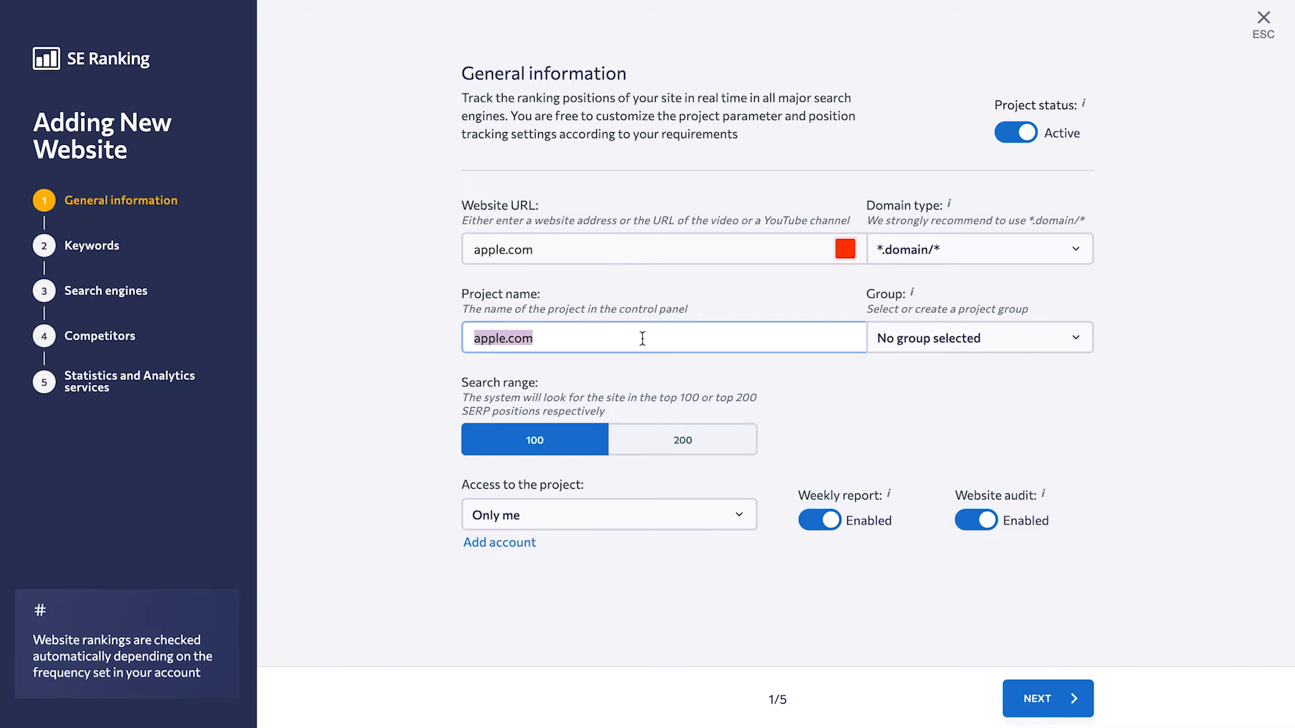
text(Apple)
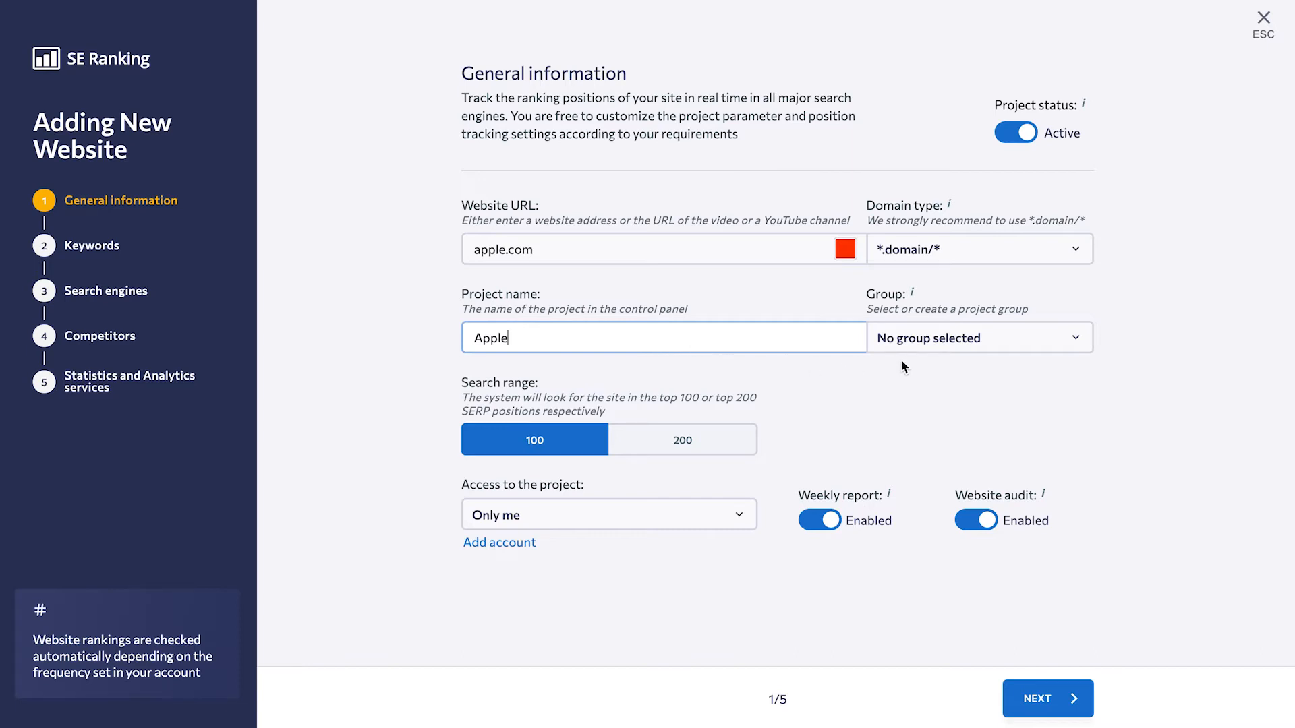
Look through the project group options without choosing one, and switch the search range to 200 and back to 100
click(937, 340)
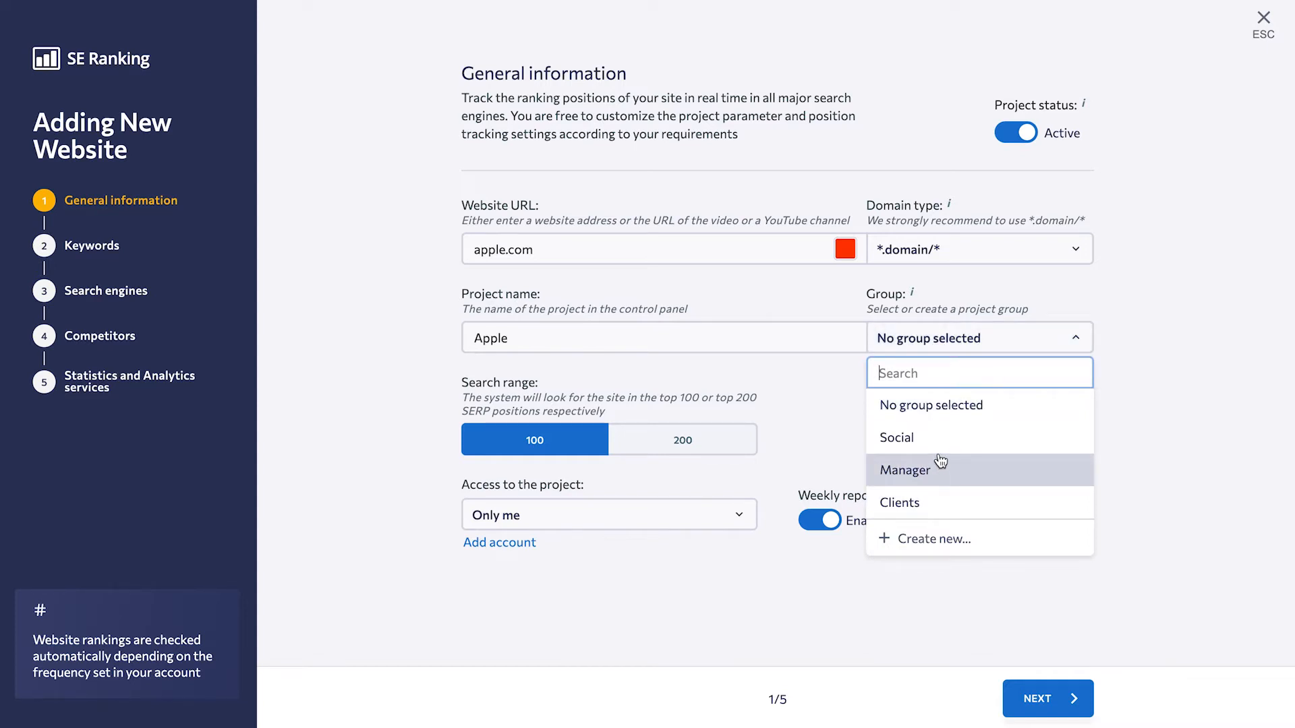
click(1100, 394)
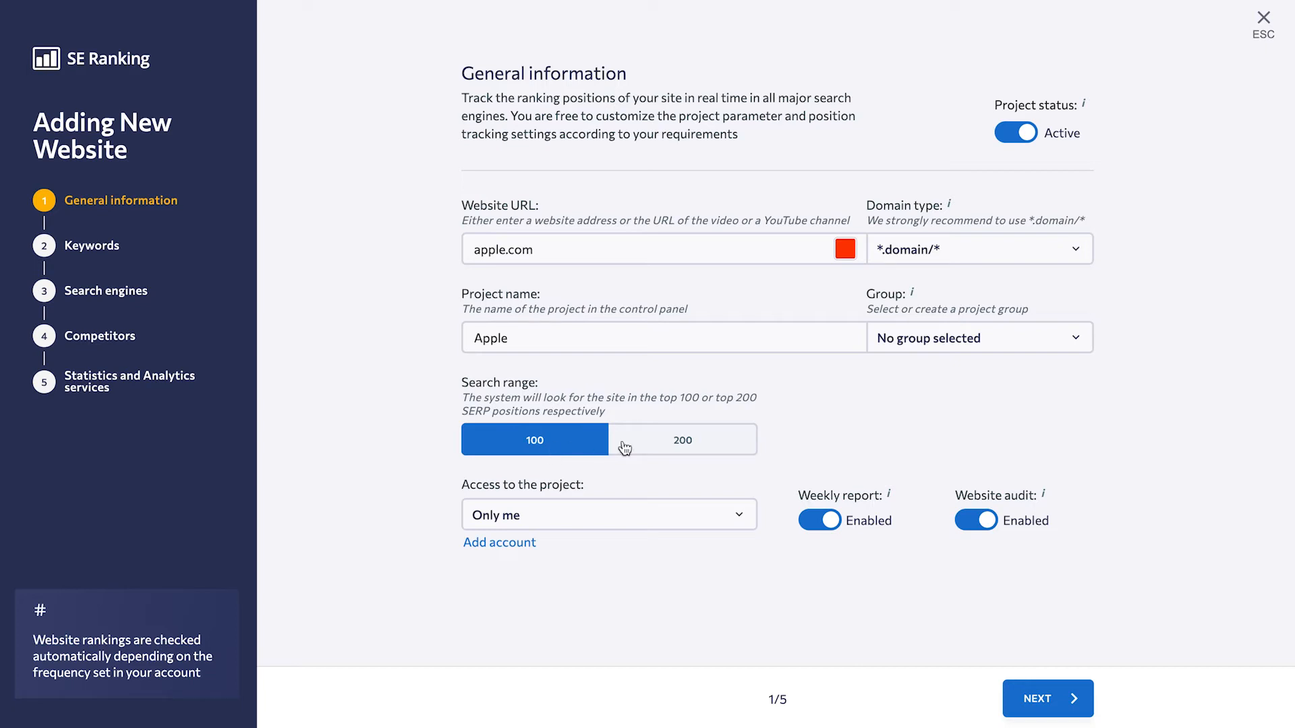
click(689, 449)
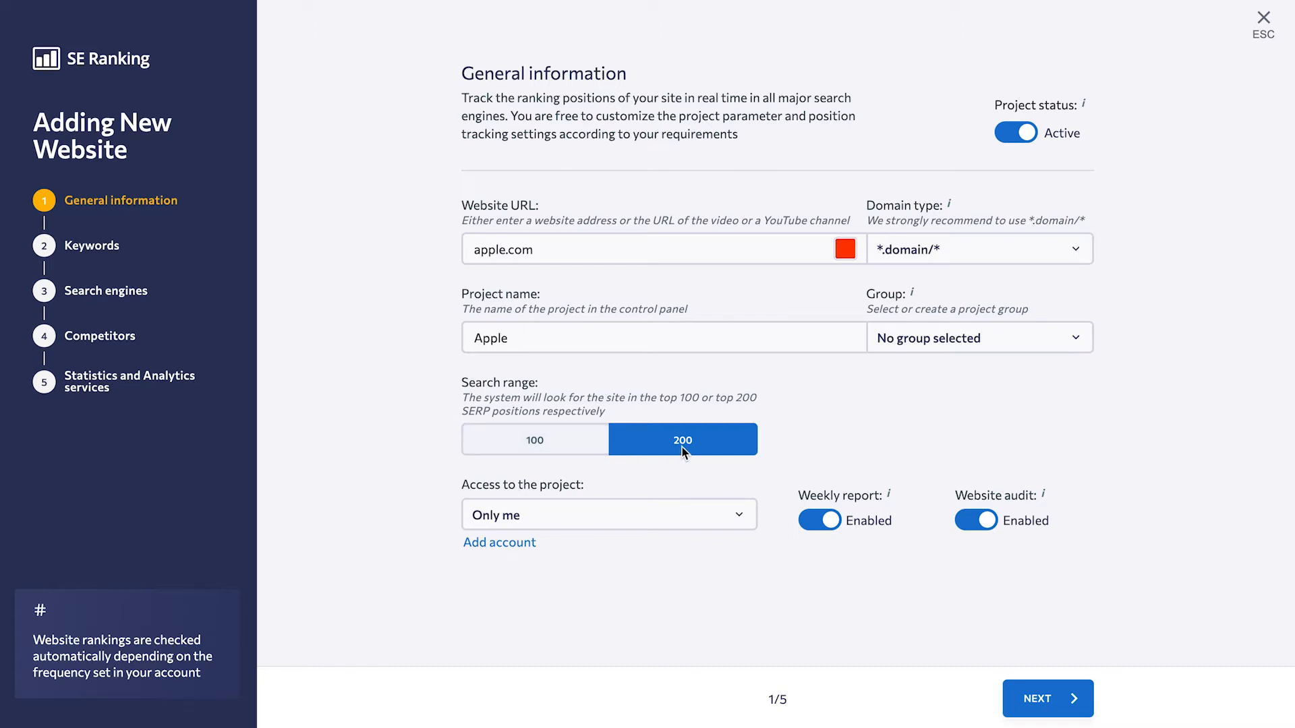
click(572, 442)
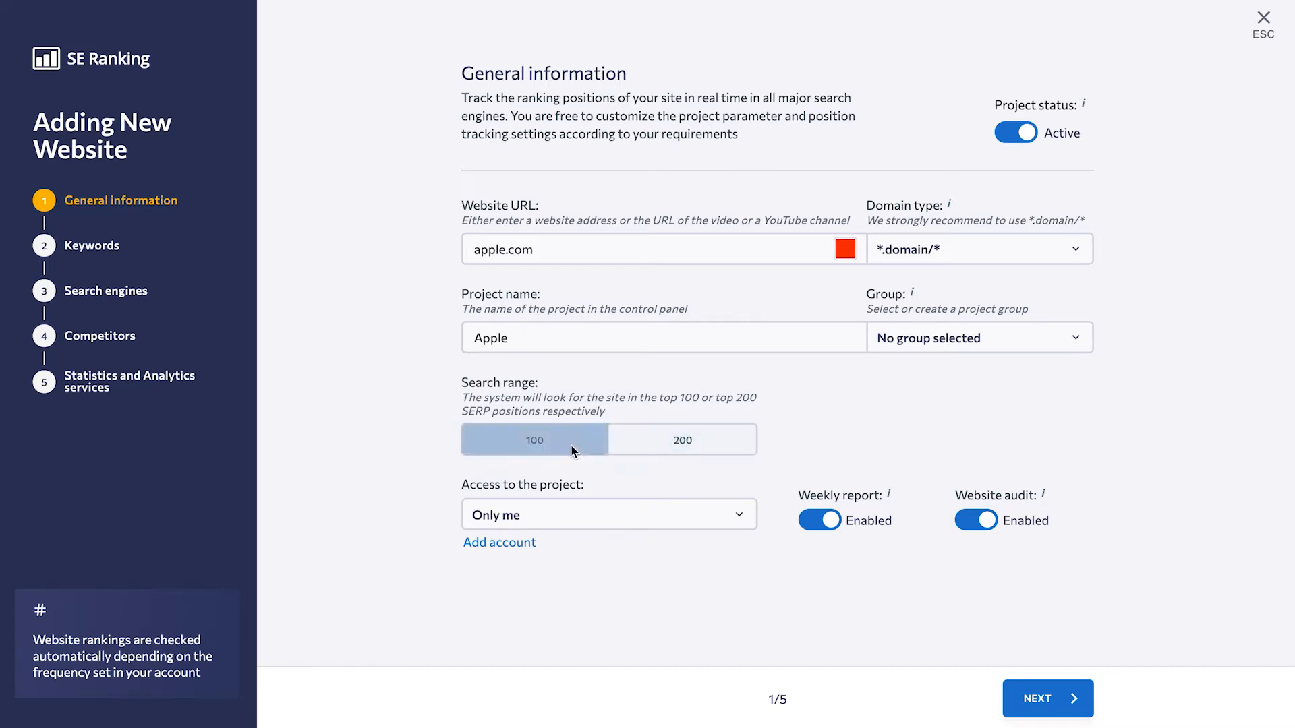
Review the project access options keeping Only me, and switch the weekly report off and on again
click(622, 516)
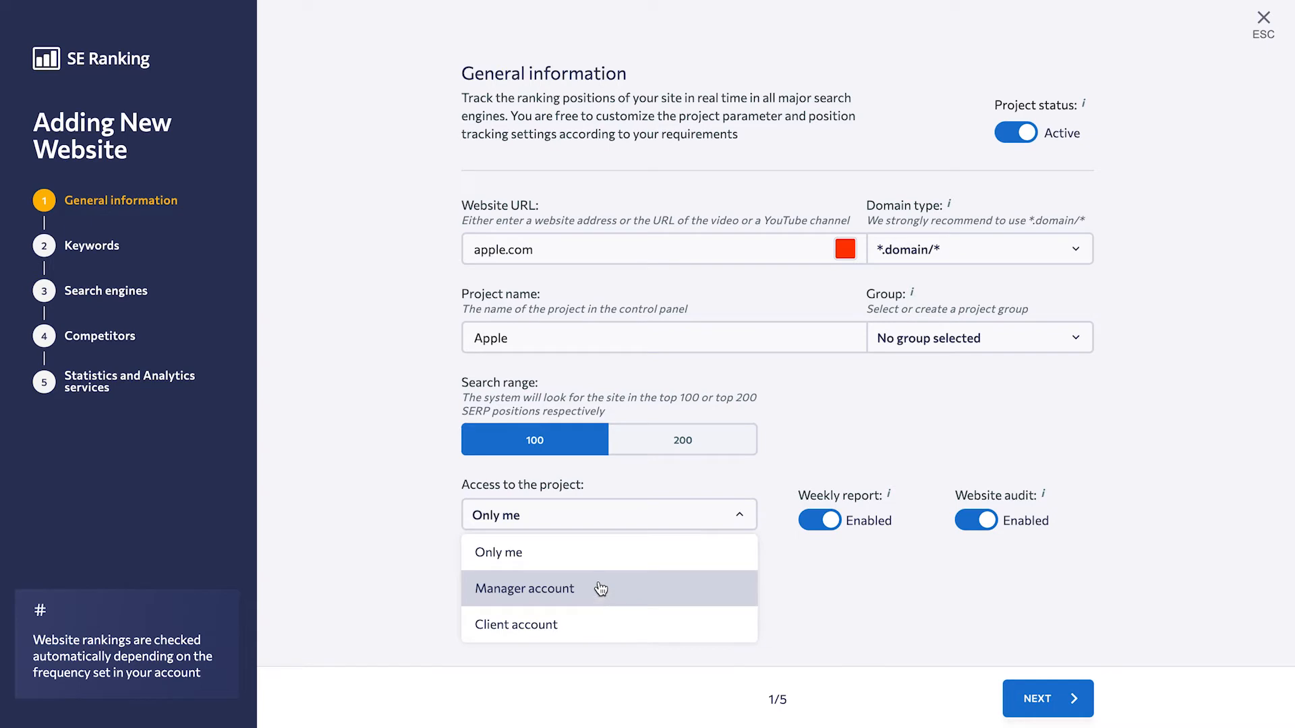
click(609, 563)
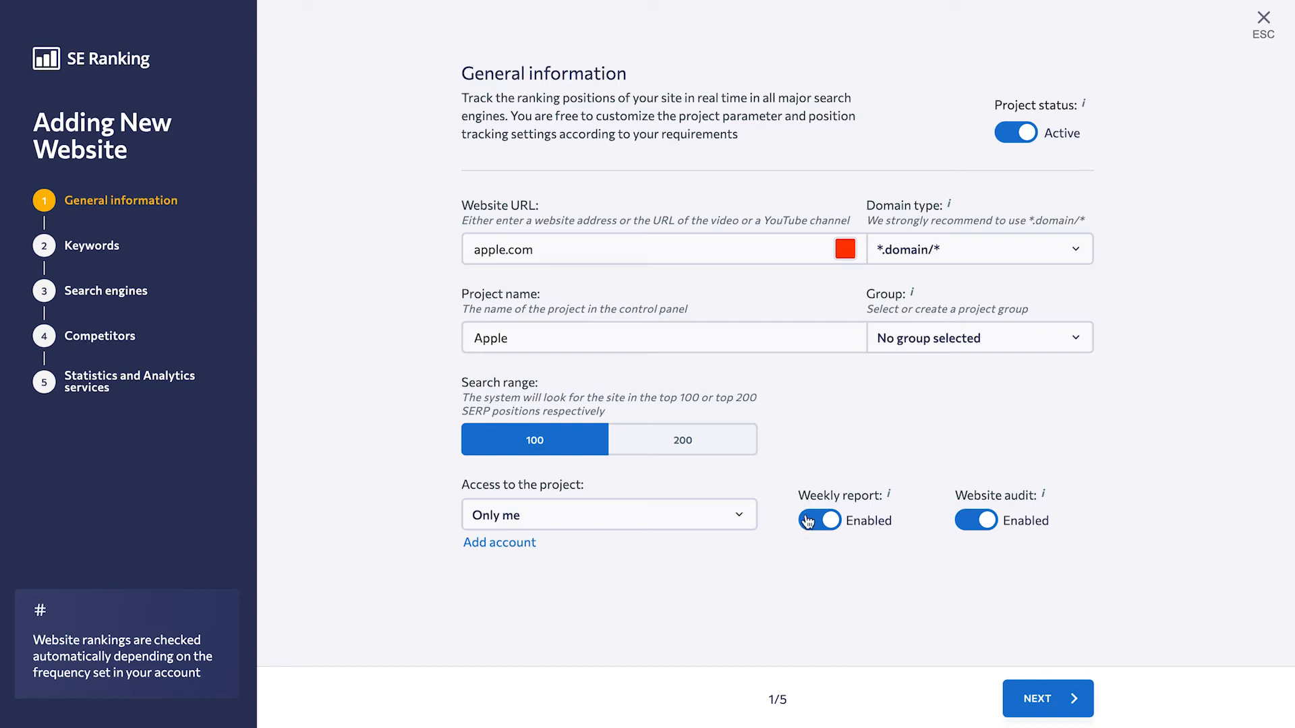
click(833, 524)
click(835, 527)
Leave the website setup and open the scheduled reports in Report Builder
key(Escape)
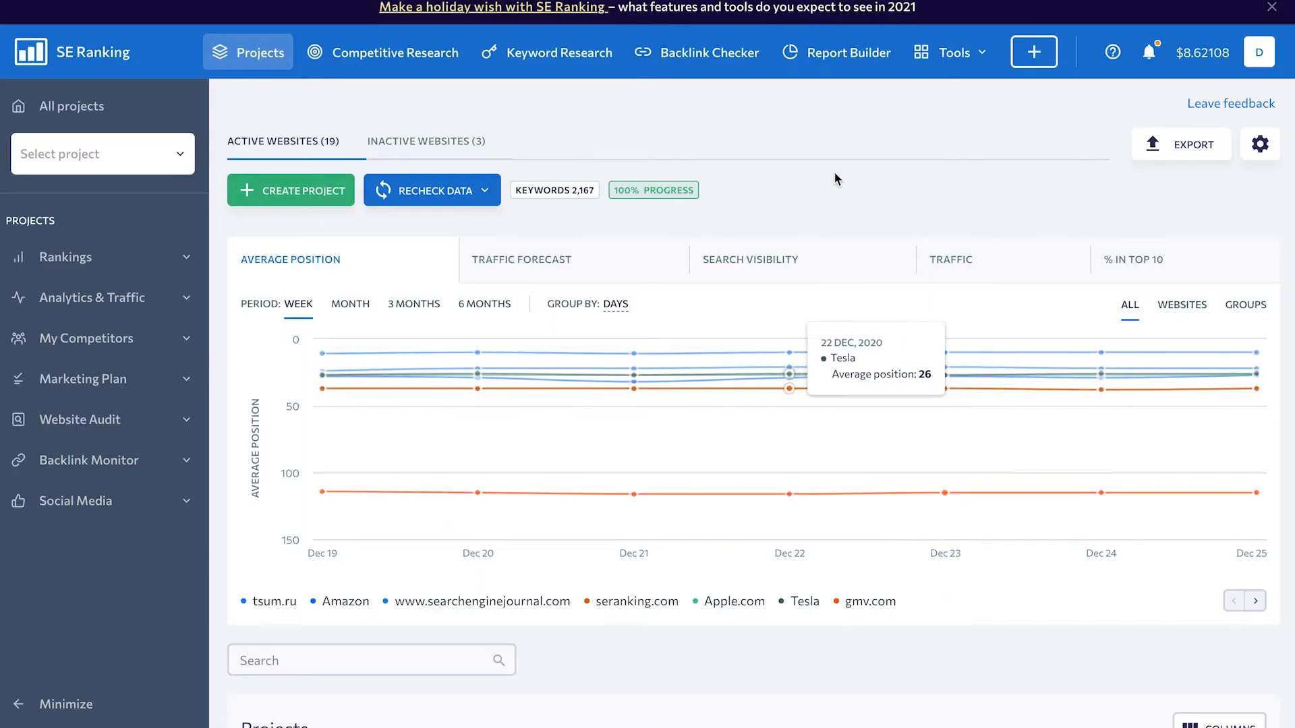
click(835, 61)
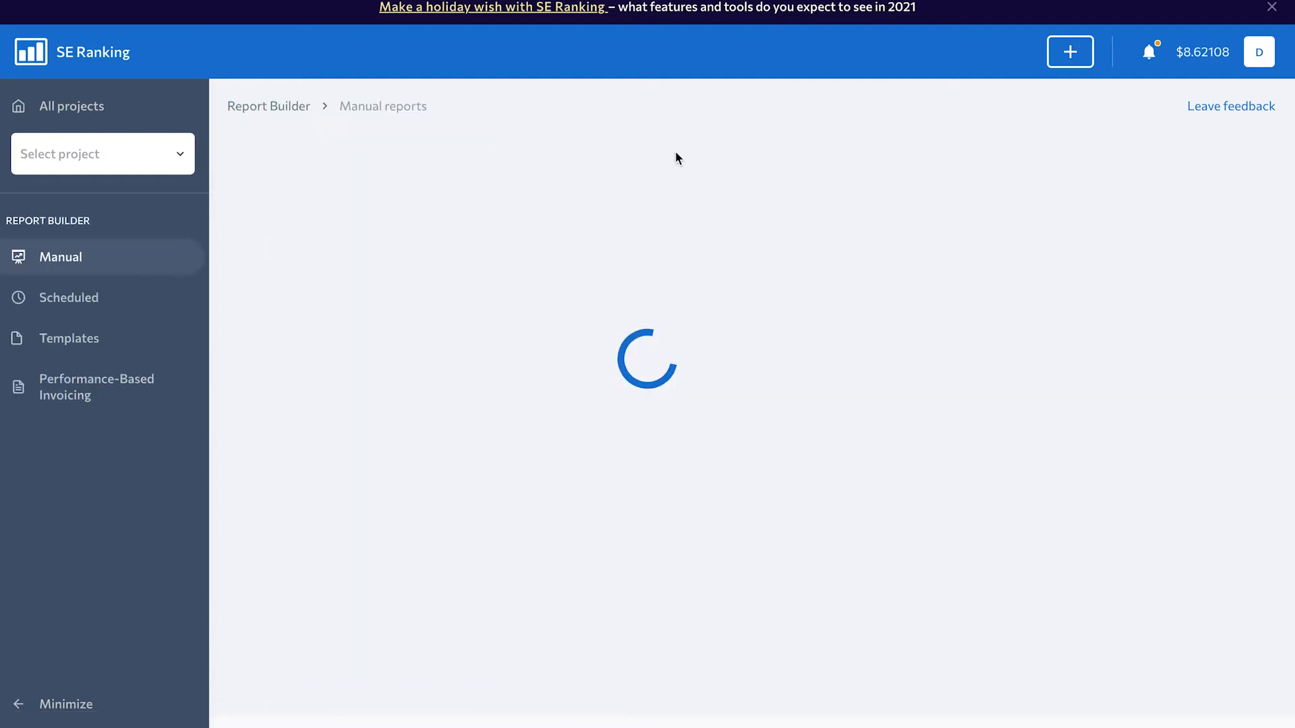
click(95, 298)
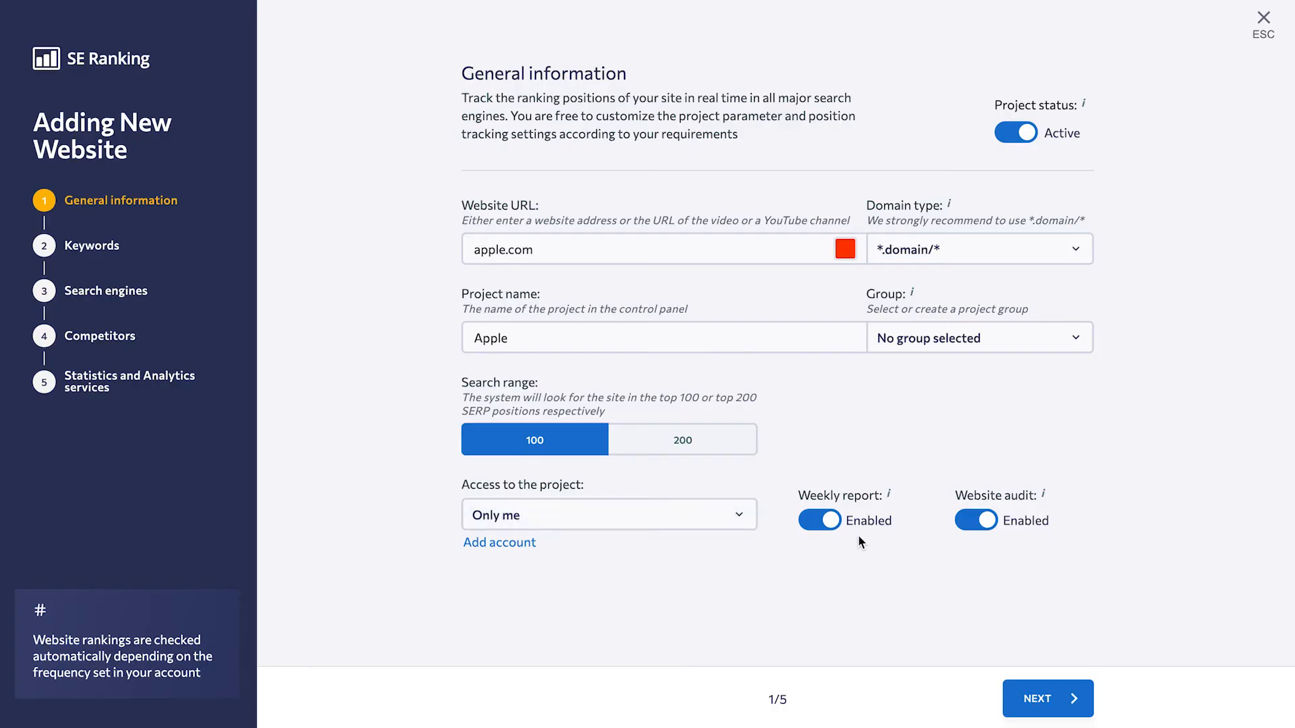
Switch the website audit off and on again, and toggle the project status to Inactive and back to Active
click(1031, 533)
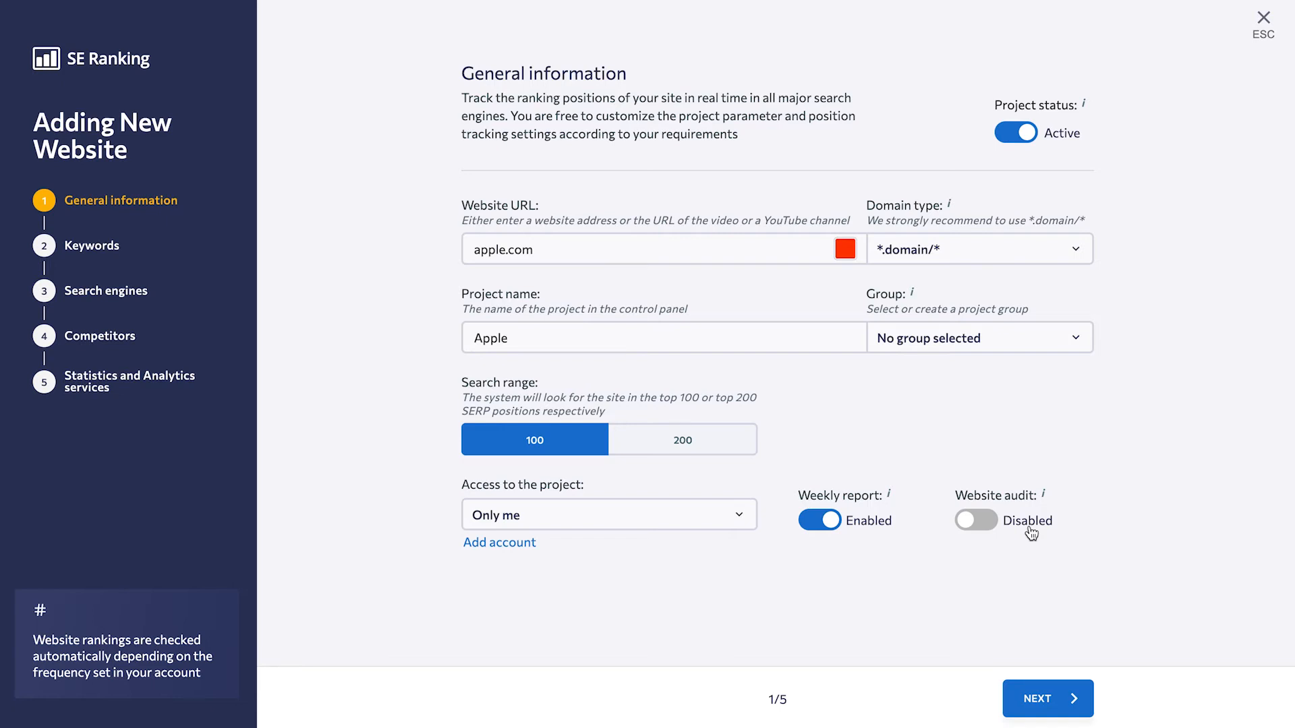
click(1031, 533)
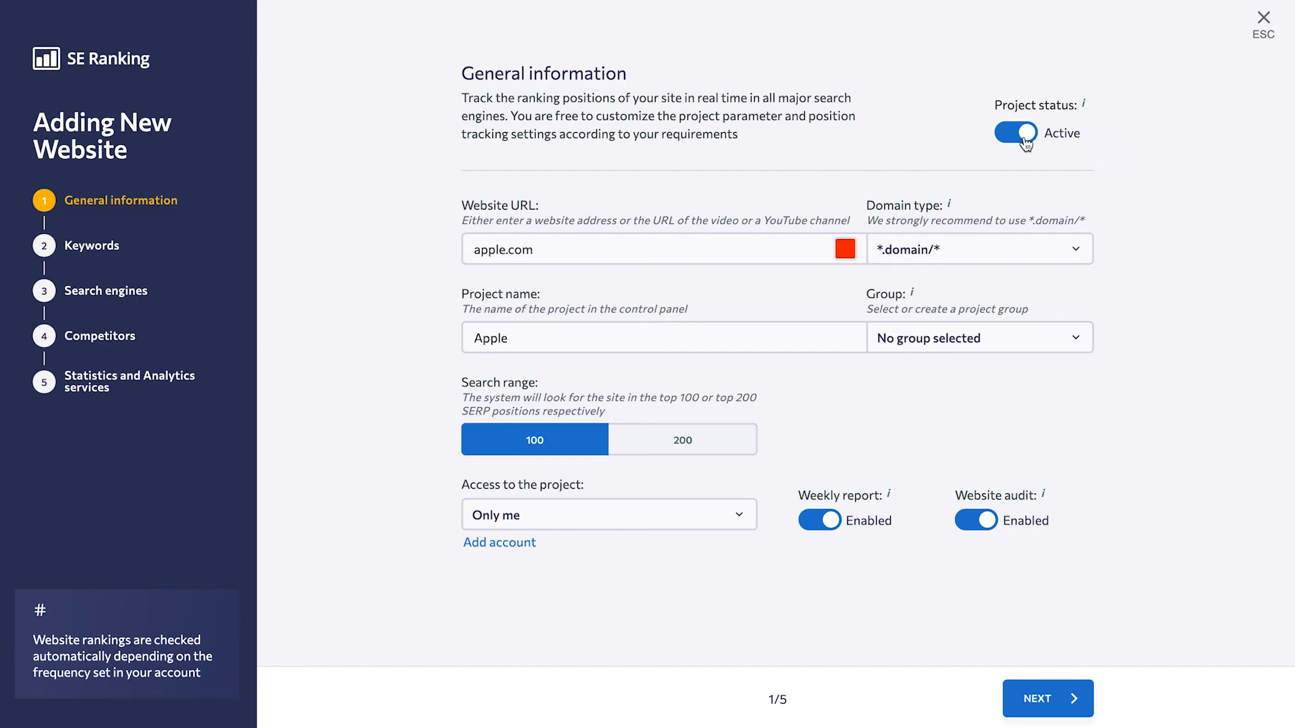
click(1017, 135)
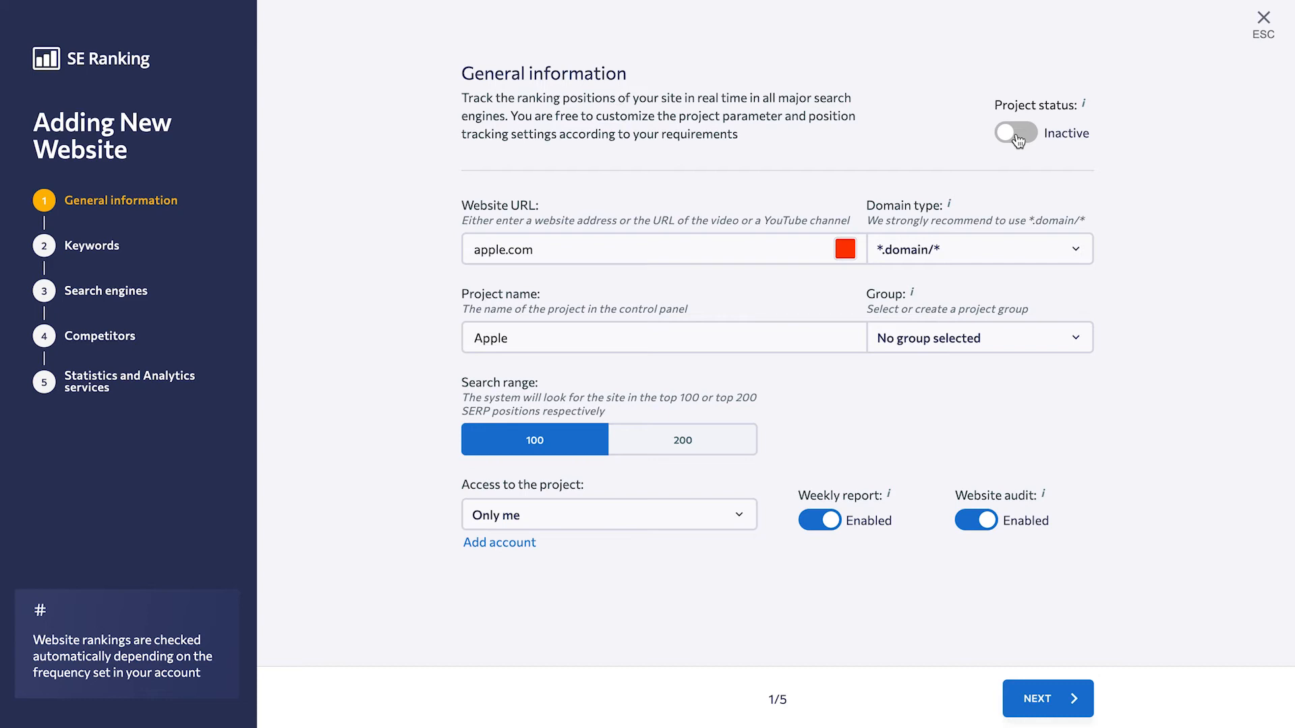
click(1018, 141)
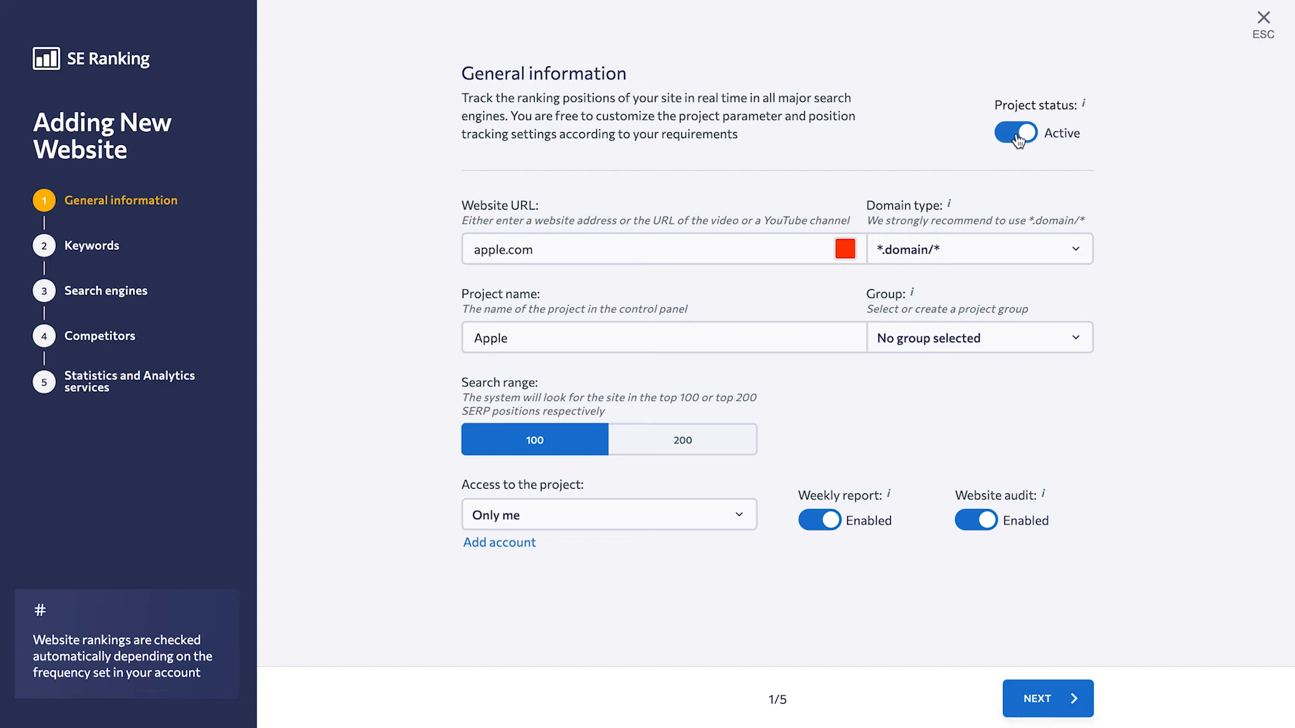
Leave the website setup to view the inactive websites, and select The hardkiss Rain in their project list
key(Escape)
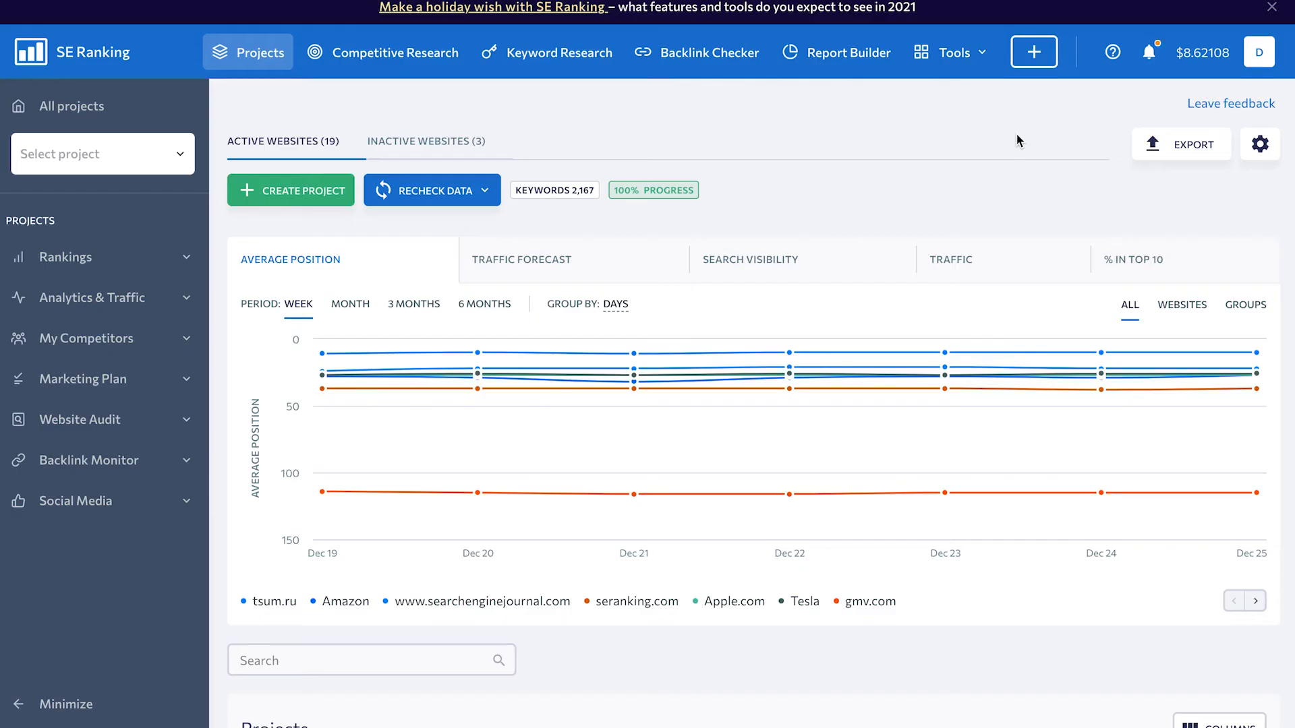
click(412, 145)
scroll(399, 249, down, 5)
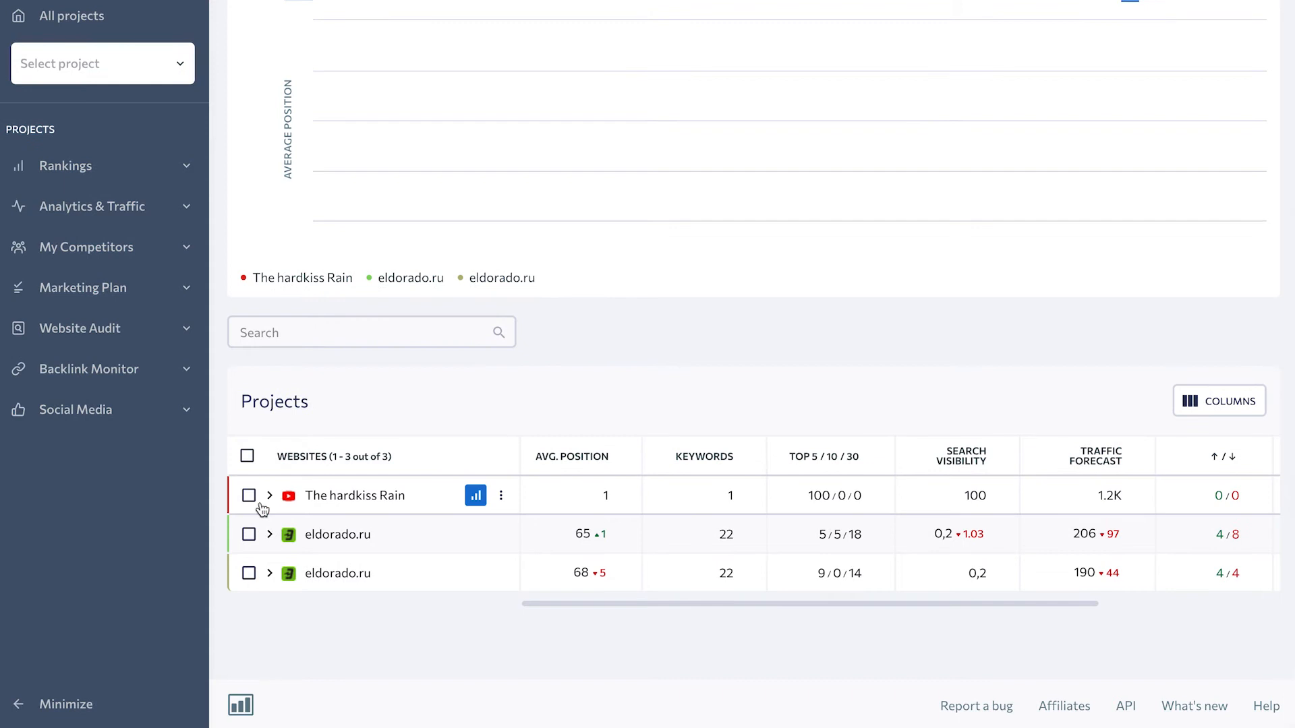
click(256, 502)
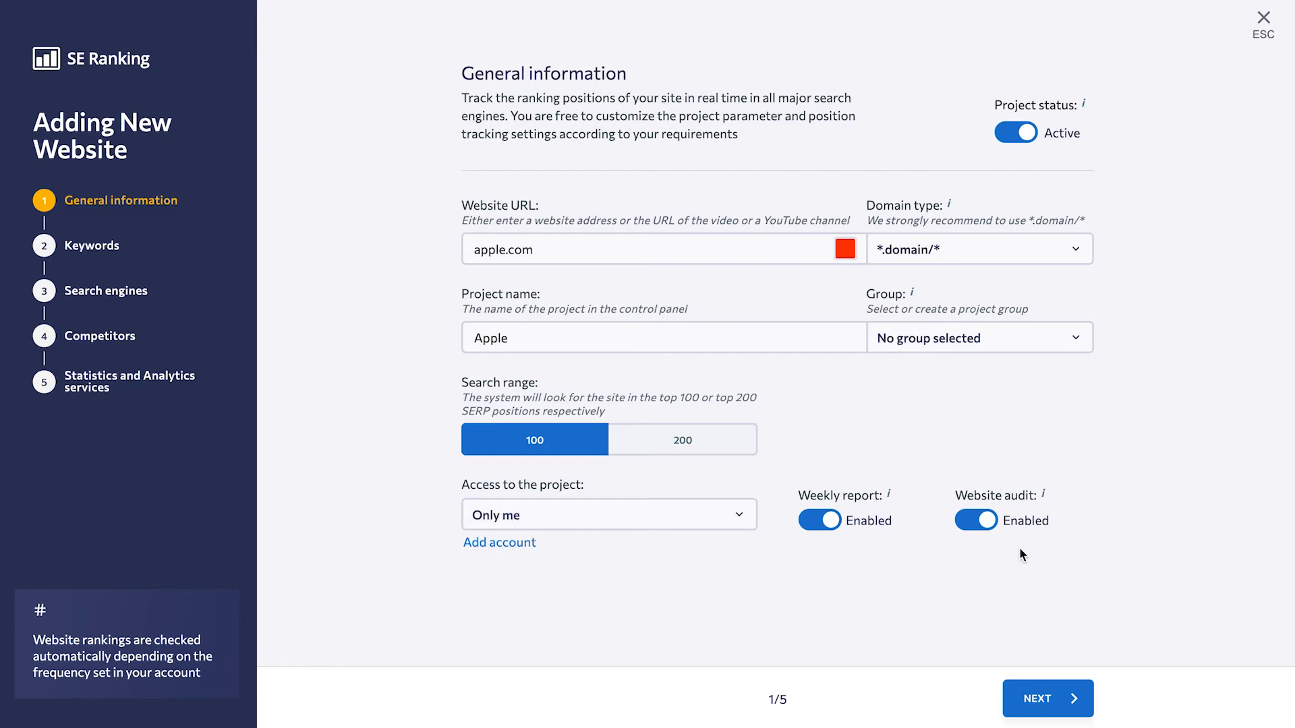
Continue to the keywords stage and list apple, iphone, ipad, air pods, itunes and macbook on separate lines
click(1071, 701)
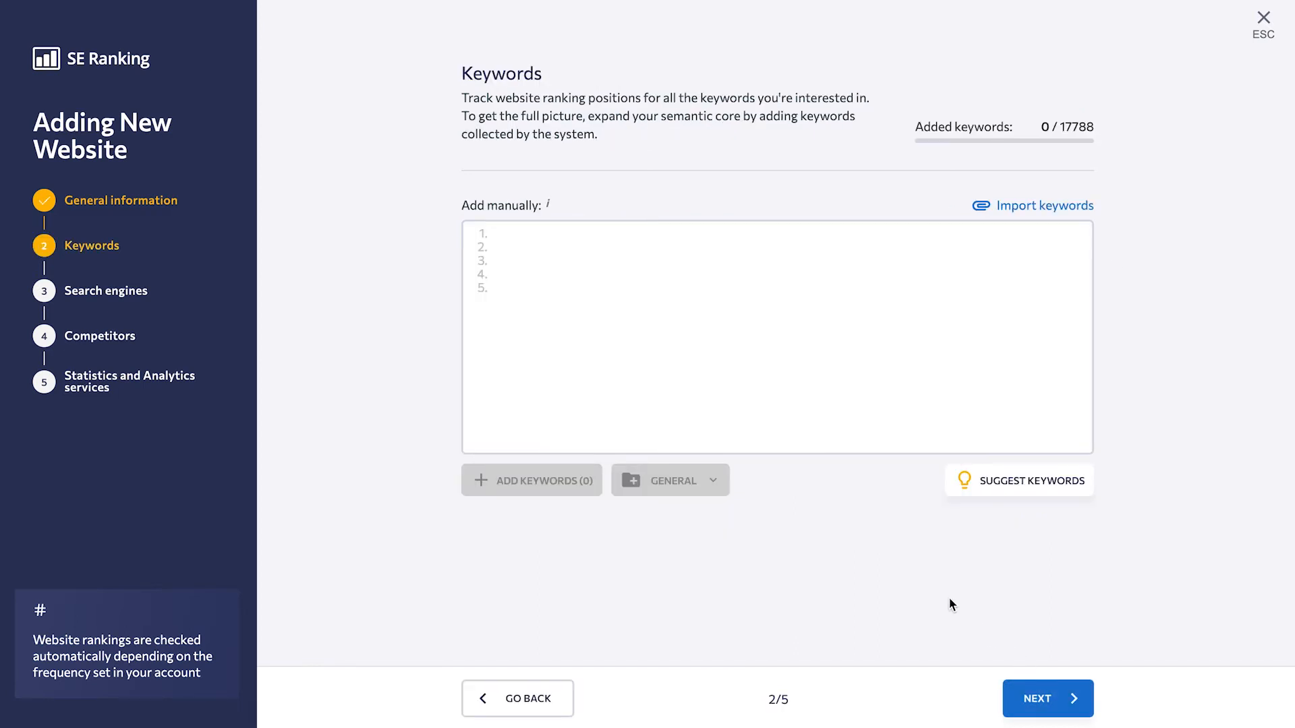
click(541, 235)
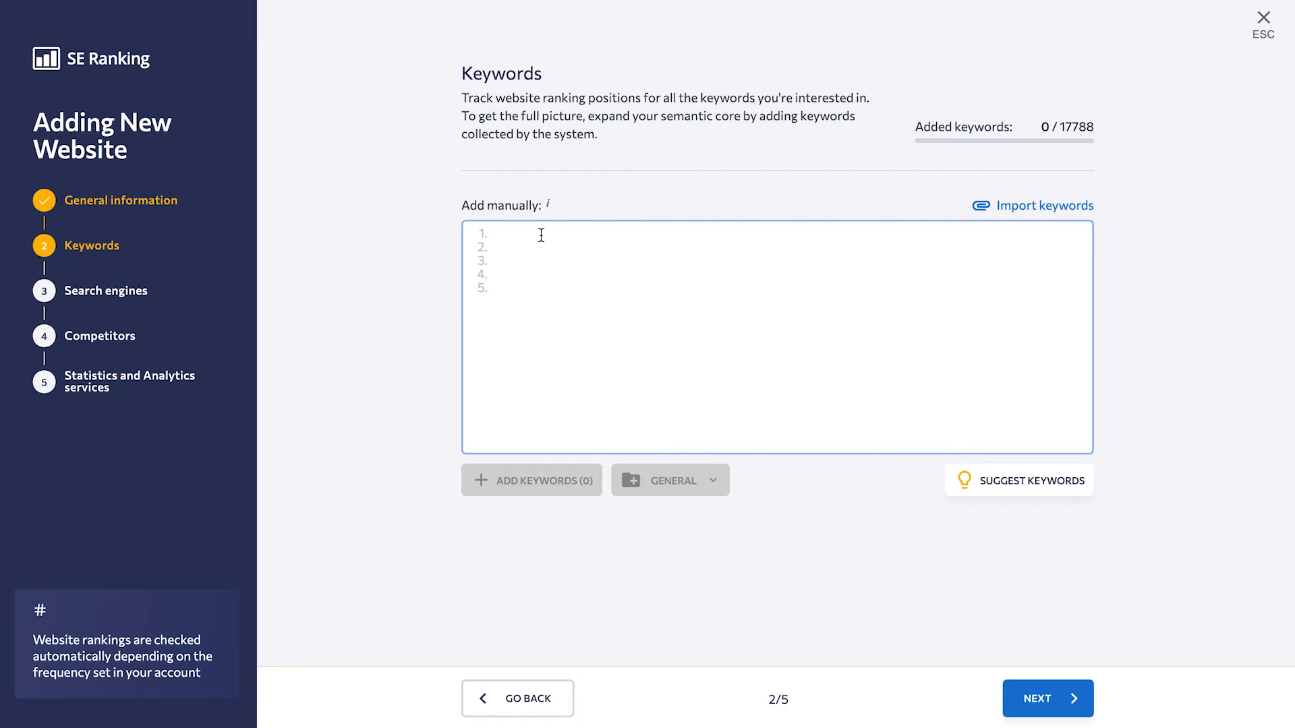
text(apple)
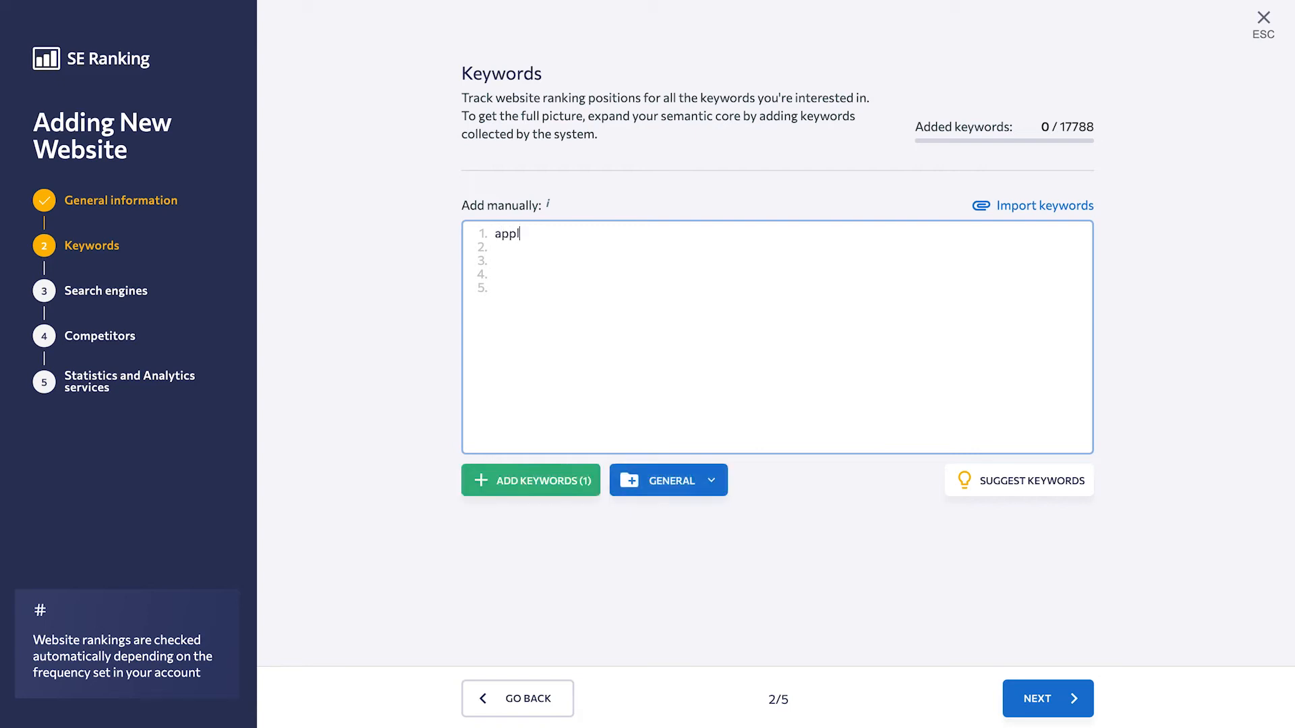
key(Return)
text(iphone)
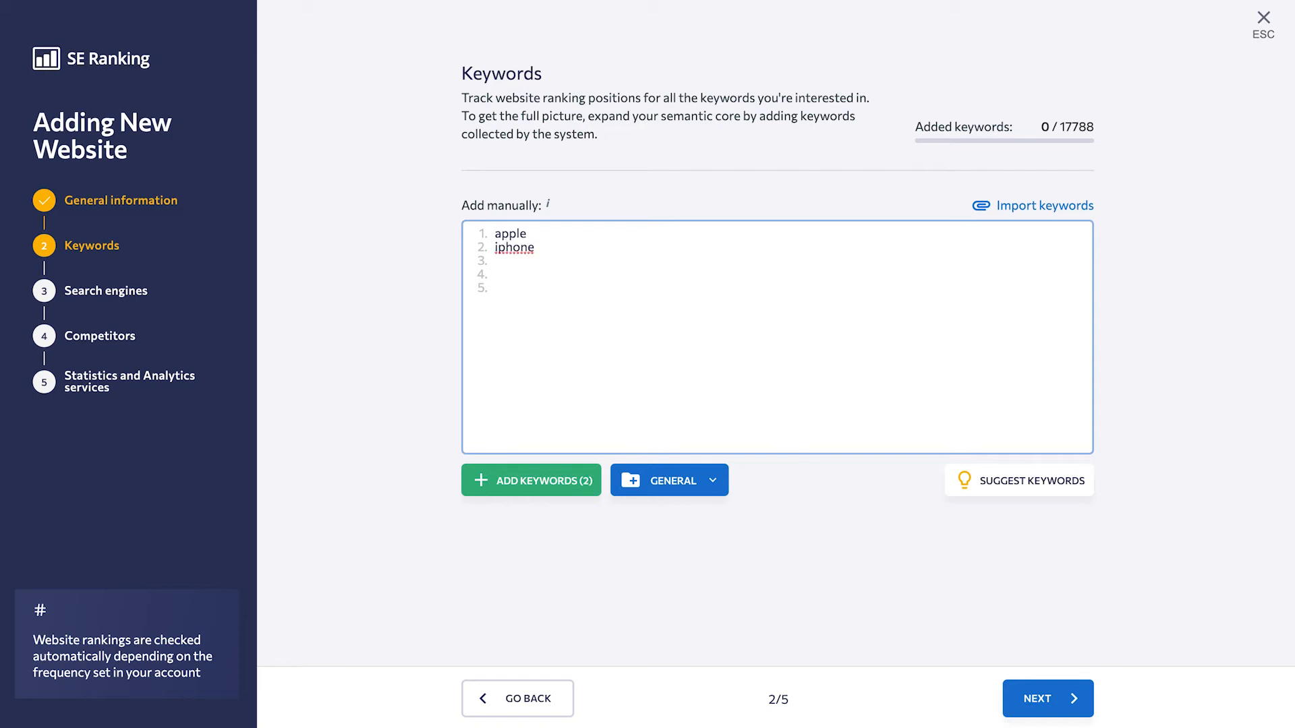
text(ipad air pods itunes macbook)
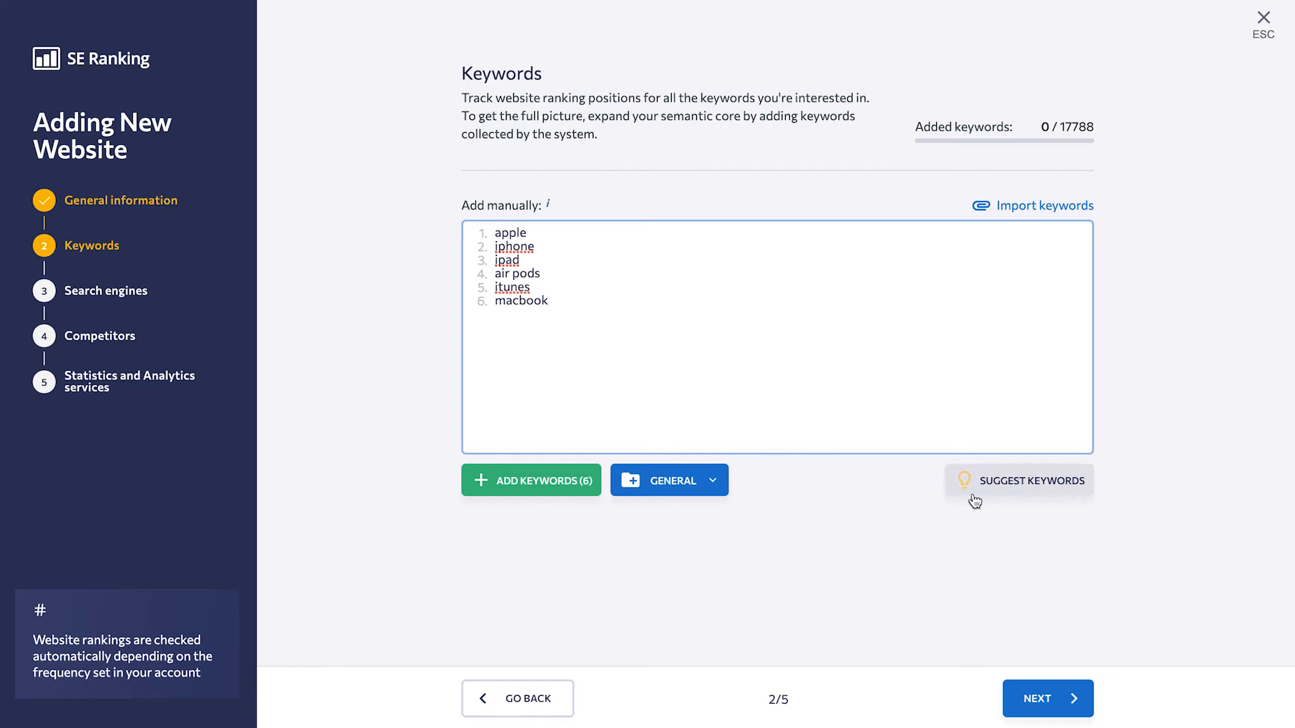
Request keyword suggestions for apple.com and look through the suggested keywords and the available search regions
click(1085, 487)
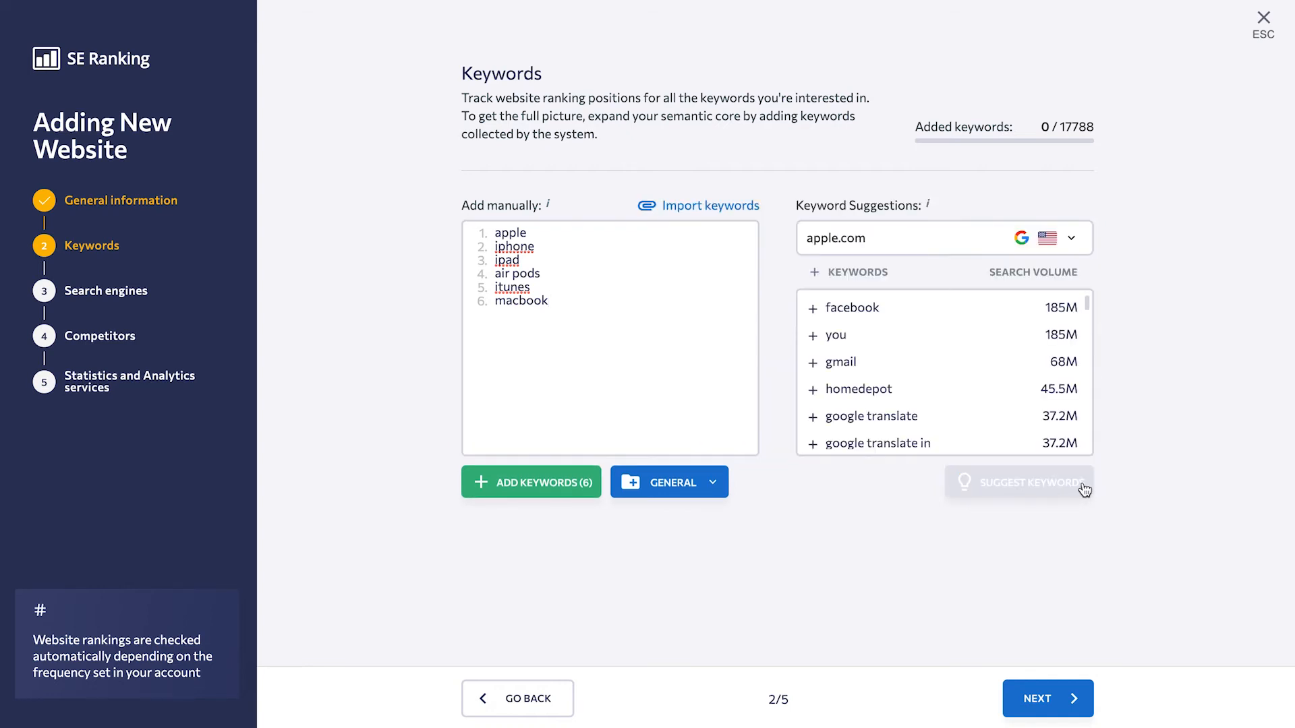
scroll(946, 309, down, 3)
scroll(947, 309, down, 5)
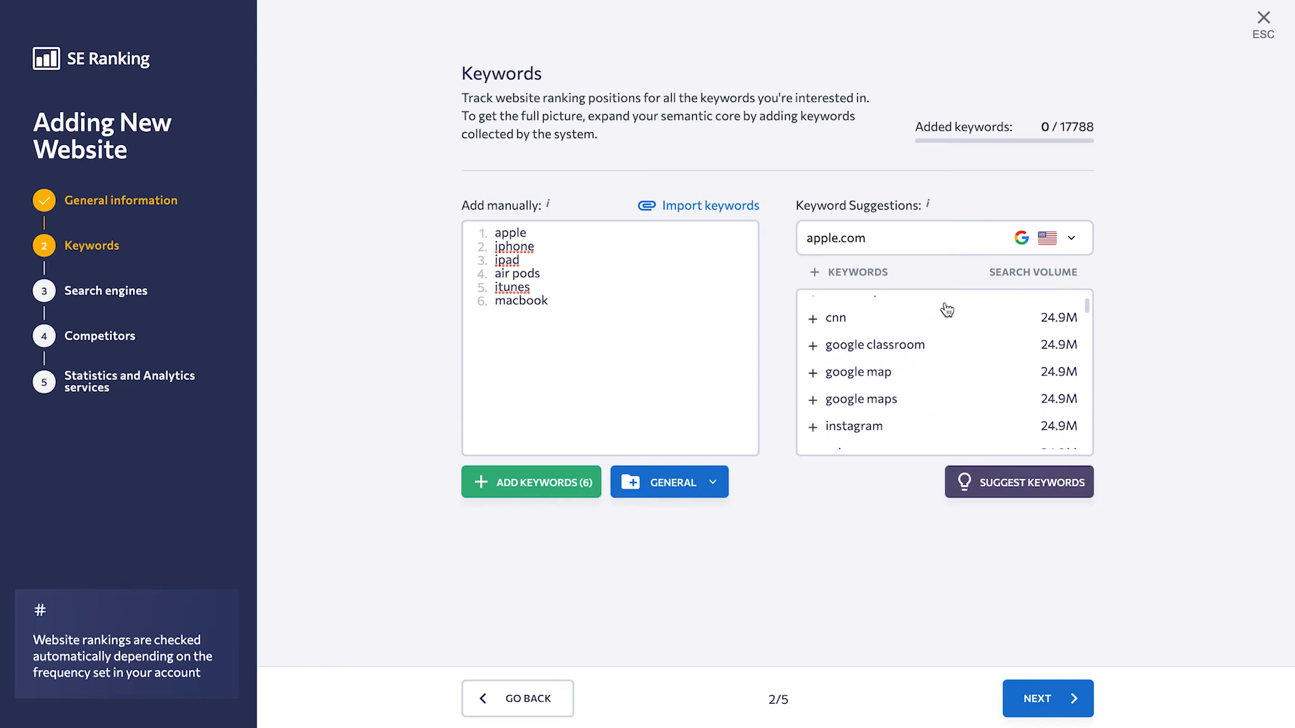
click(1072, 241)
scroll(1024, 354, down, 15)
scroll(1025, 358, down, 6)
click(1109, 323)
scroll(983, 339, down, 1)
scroll(984, 340, down, 15)
scroll(980, 339, down, 5)
Replace the domain used for keyword suggestions with samsung.com and apply it
drag(879, 240, 838, 240)
key(BackSpace)
double_click(836, 239)
text(samsung.com)
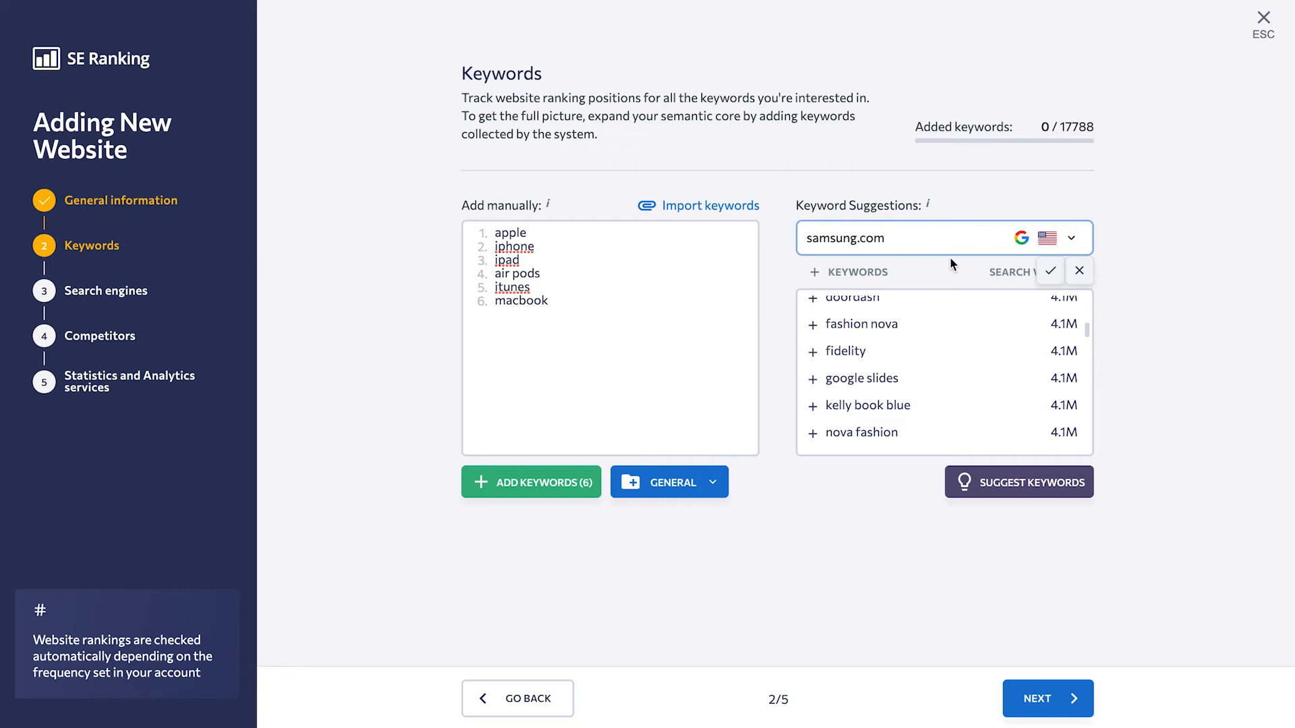
click(1050, 270)
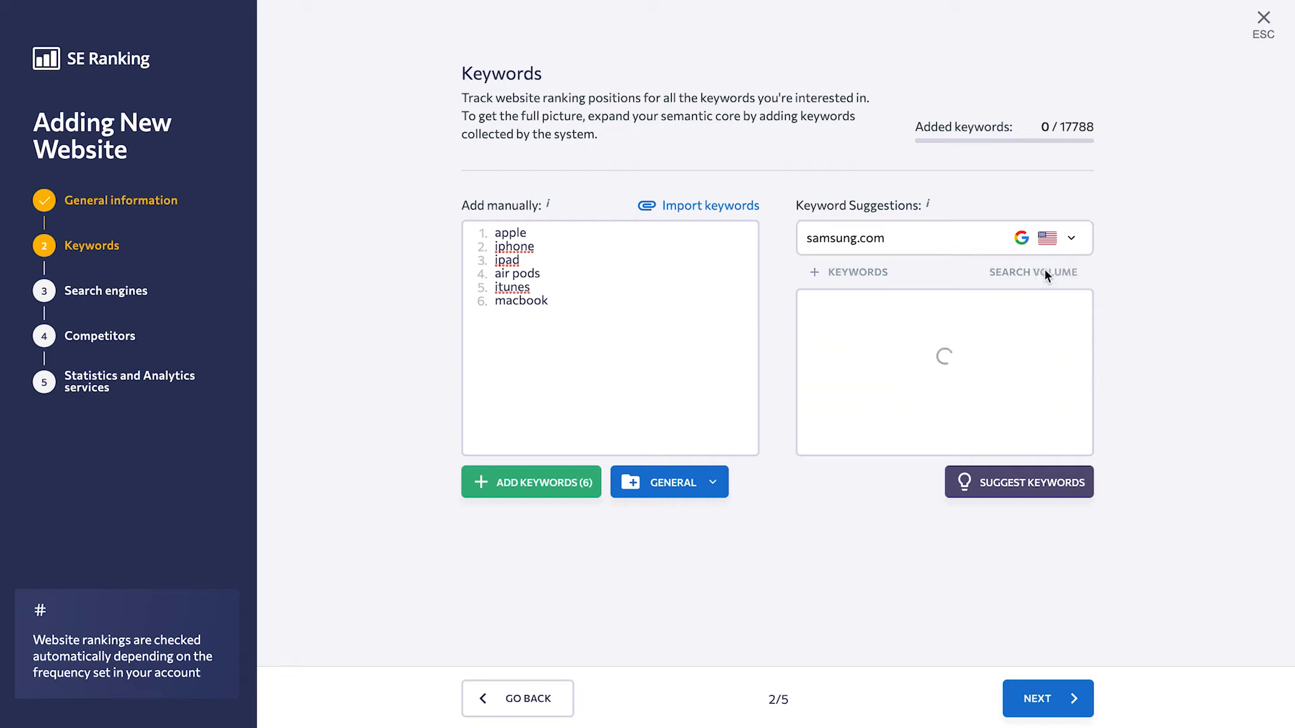
Set up a keyword import with positions history in the CSV from Rank Tracker app format, view the Google regions, and cancel the import
click(719, 216)
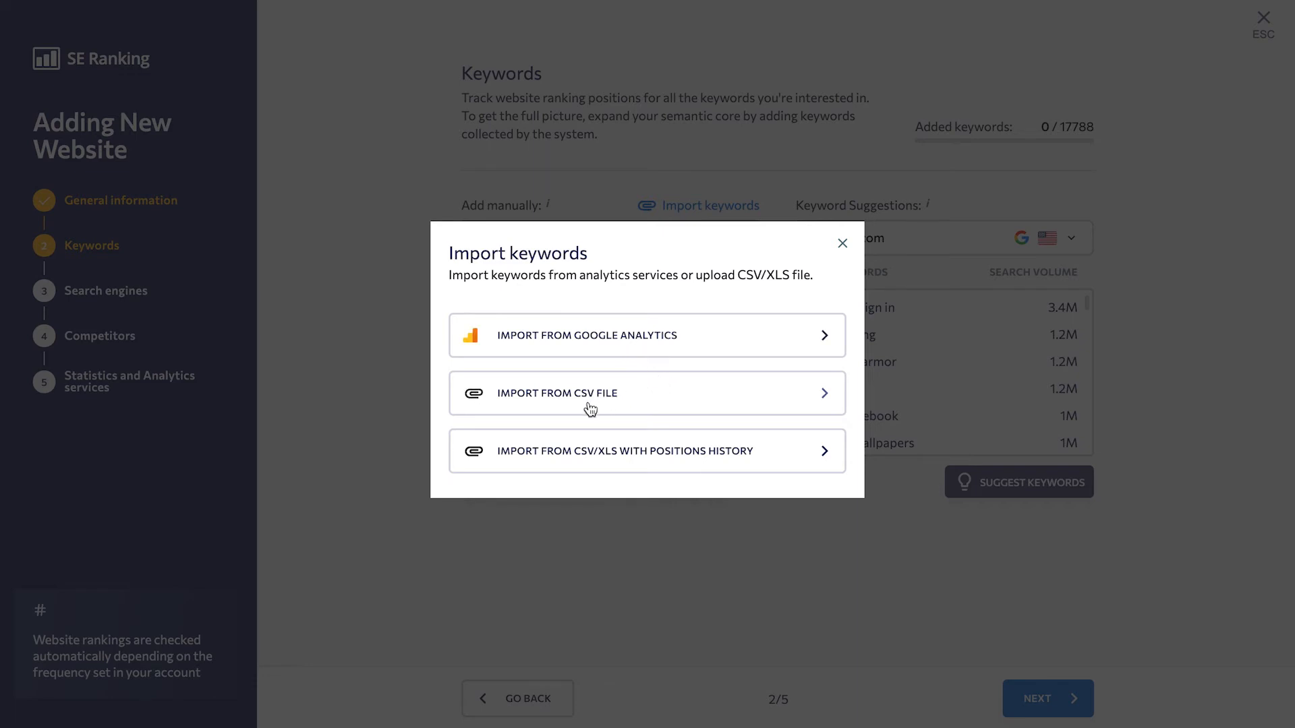
click(588, 460)
click(550, 312)
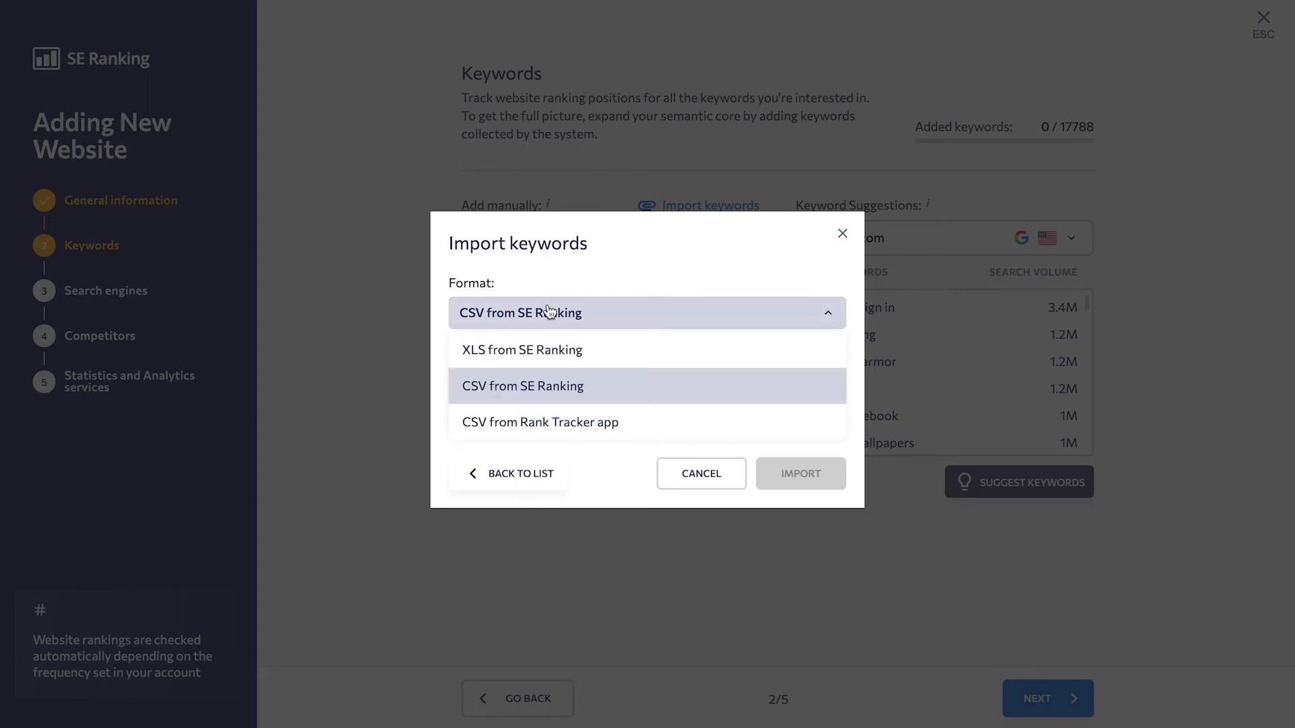
click(545, 422)
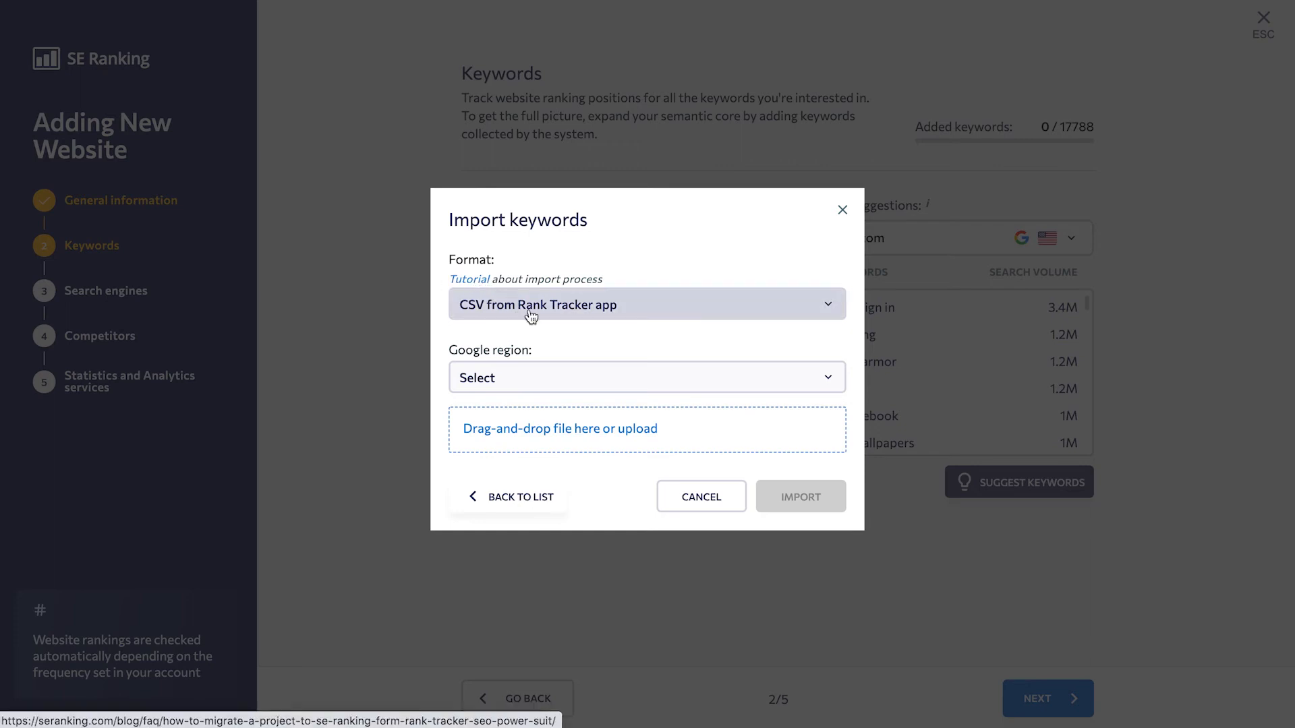
click(591, 386)
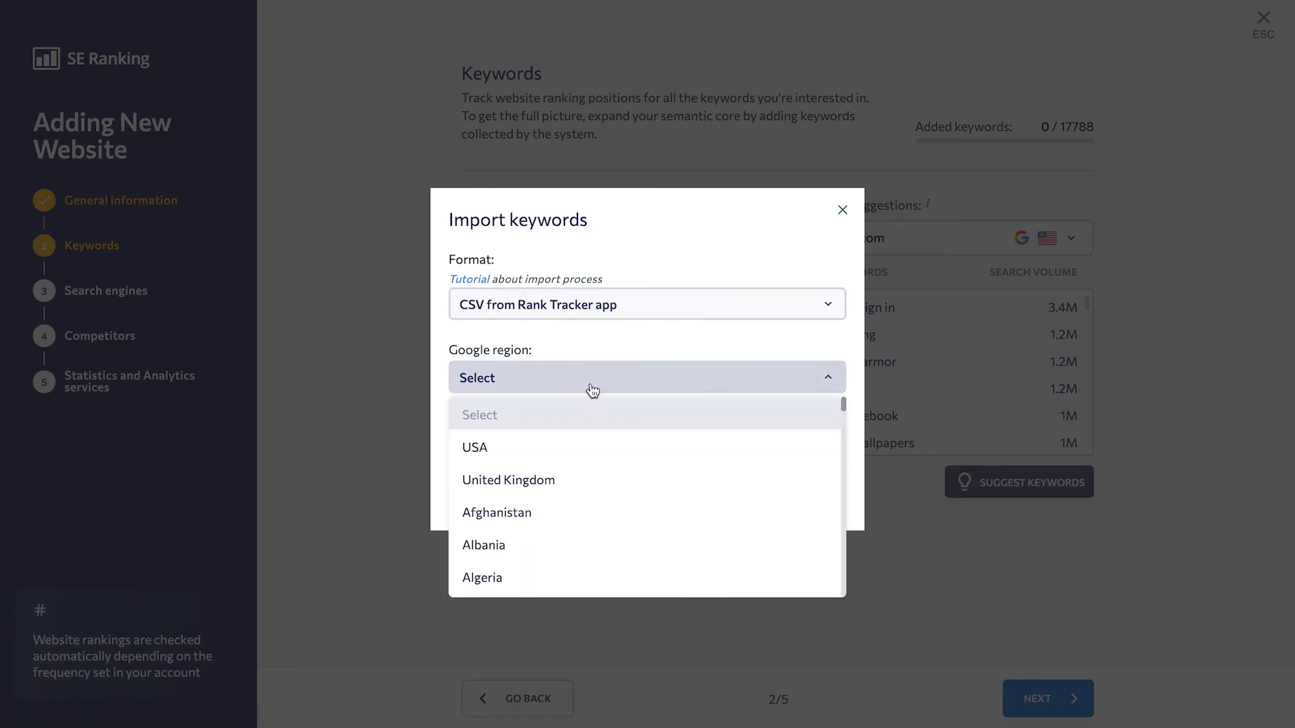
scroll(607, 454, down, 3)
scroll(606, 454, up, 3)
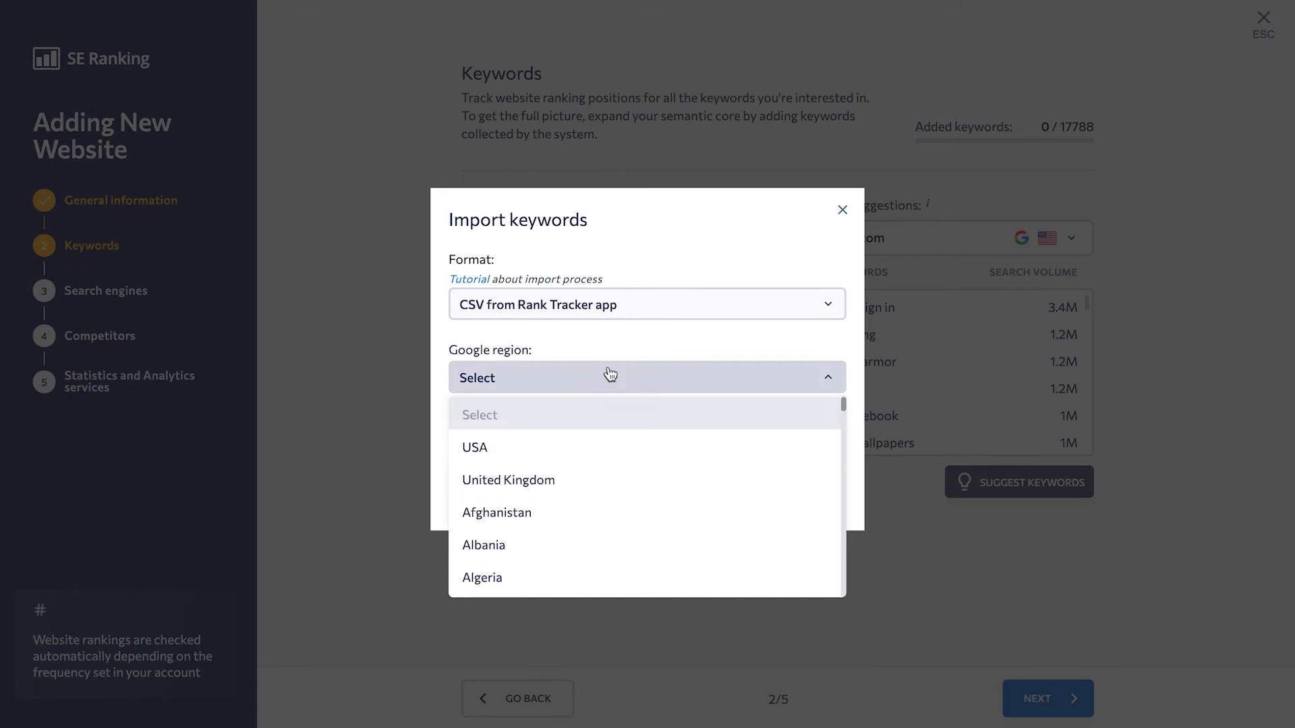
click(622, 330)
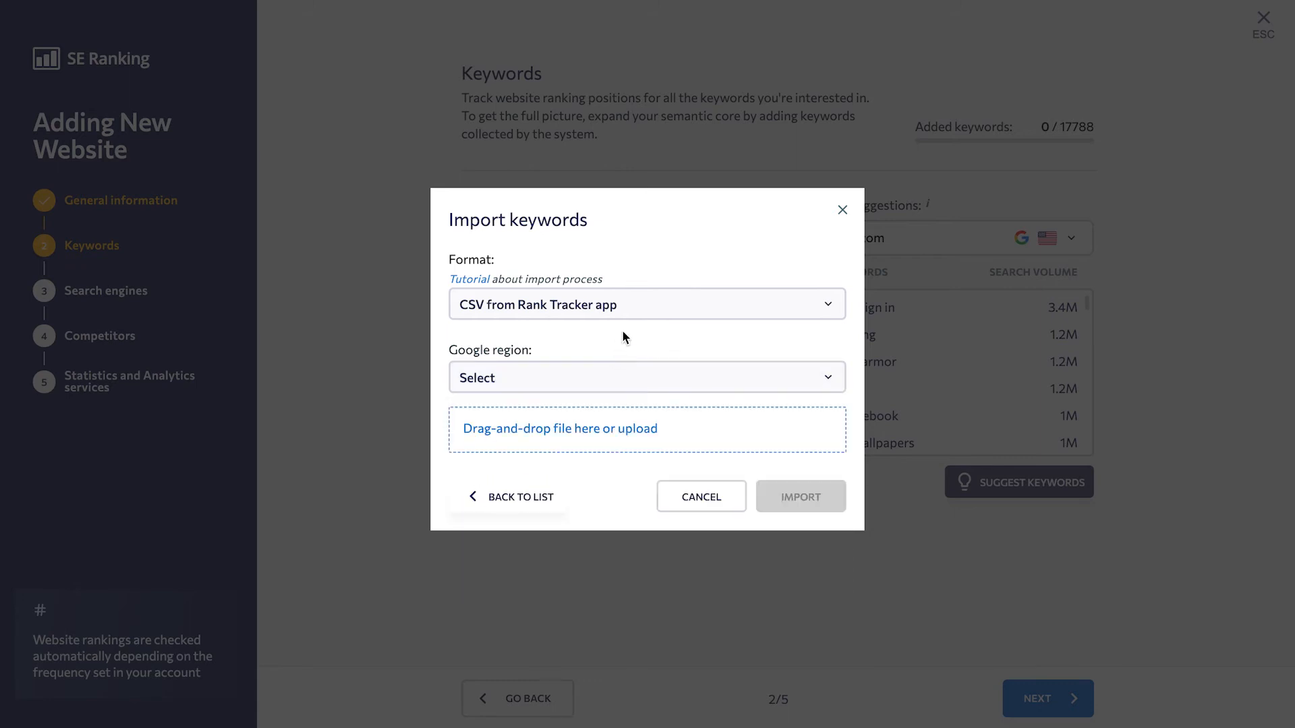
click(689, 499)
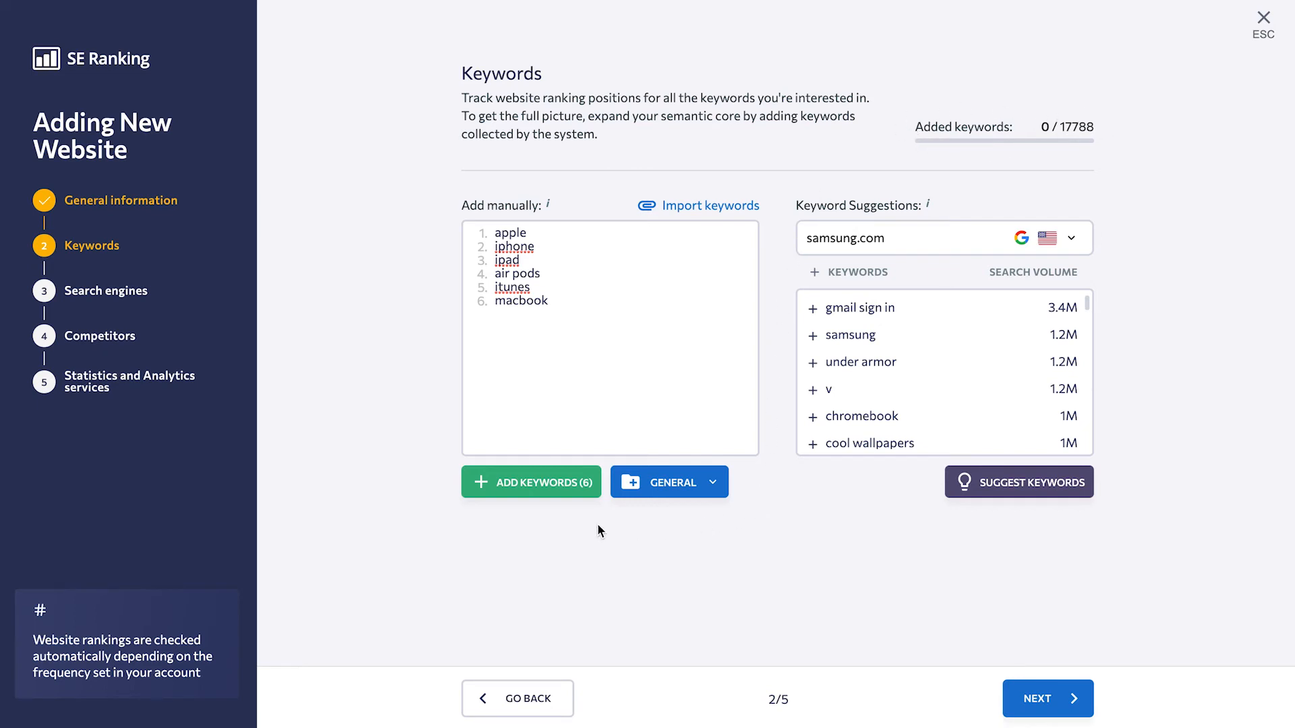
Create a keyword group named Top pages for the listed keywords
click(690, 484)
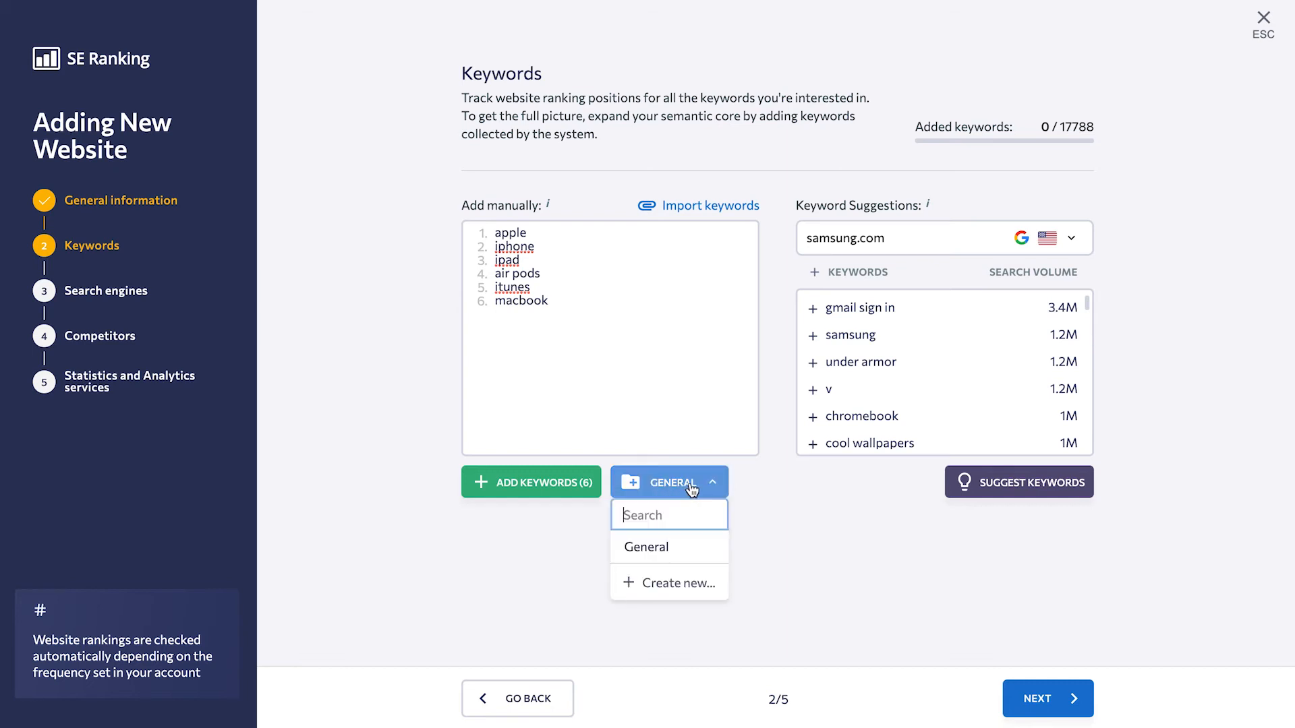
click(674, 581)
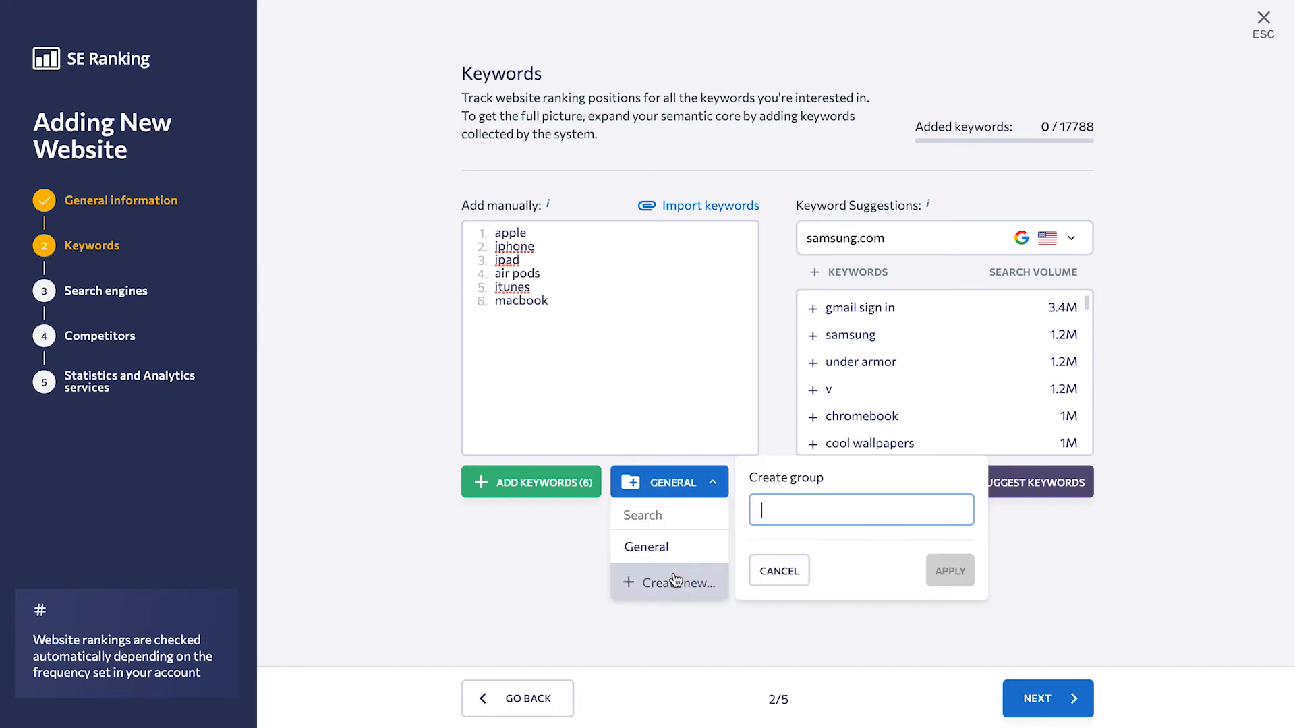
text(Top pages)
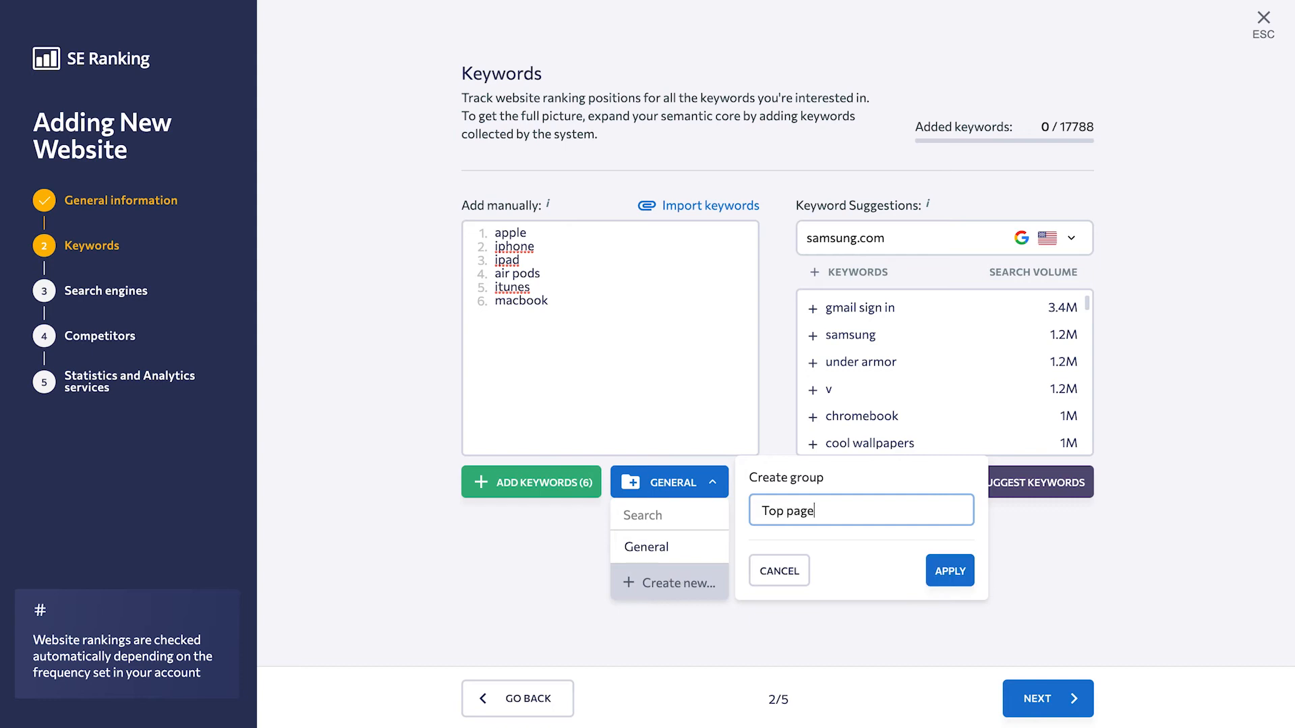
click(938, 575)
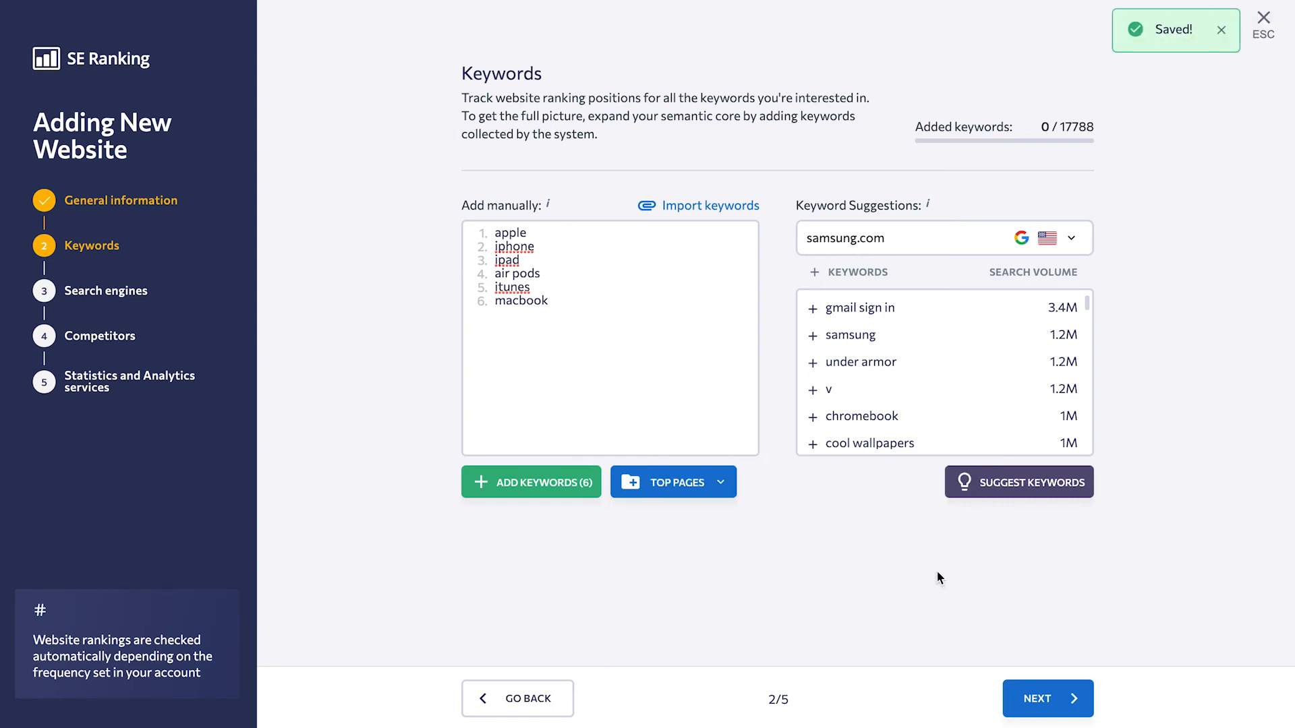
Create another keyword group named High search volume and check the list of available groups
click(674, 482)
click(693, 611)
text(High s)
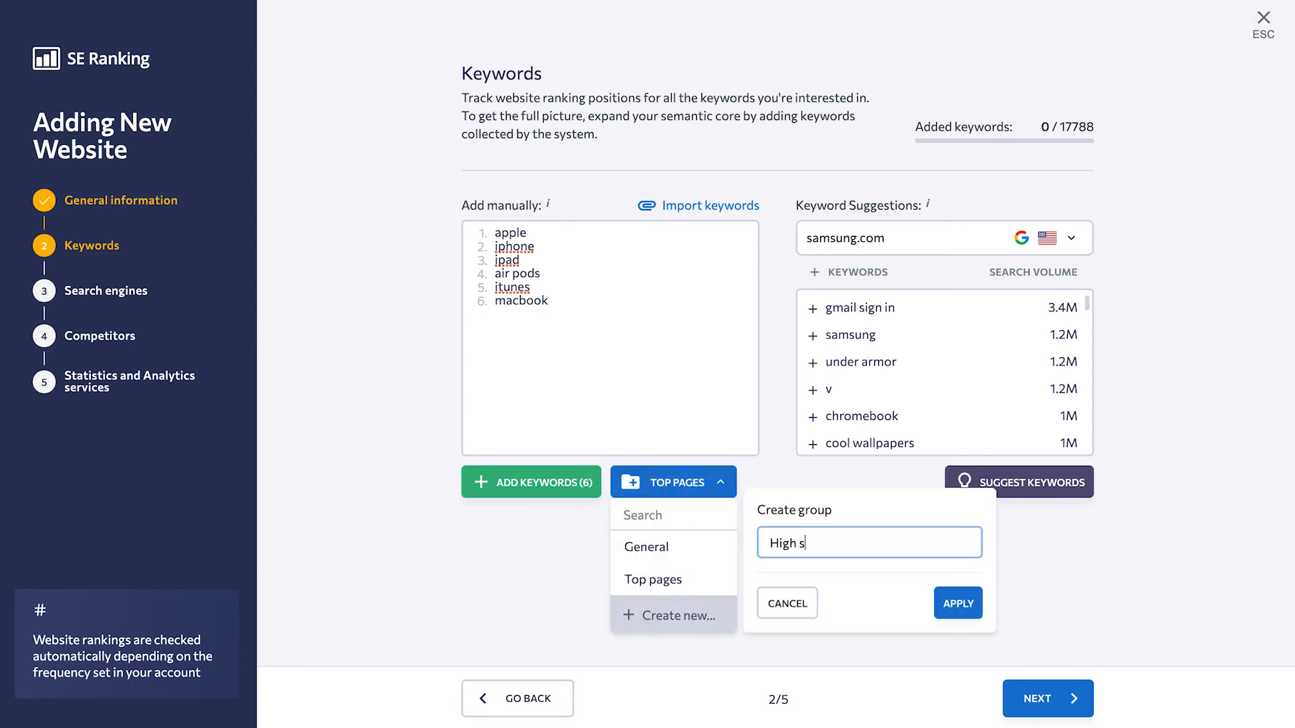
text(earch volume)
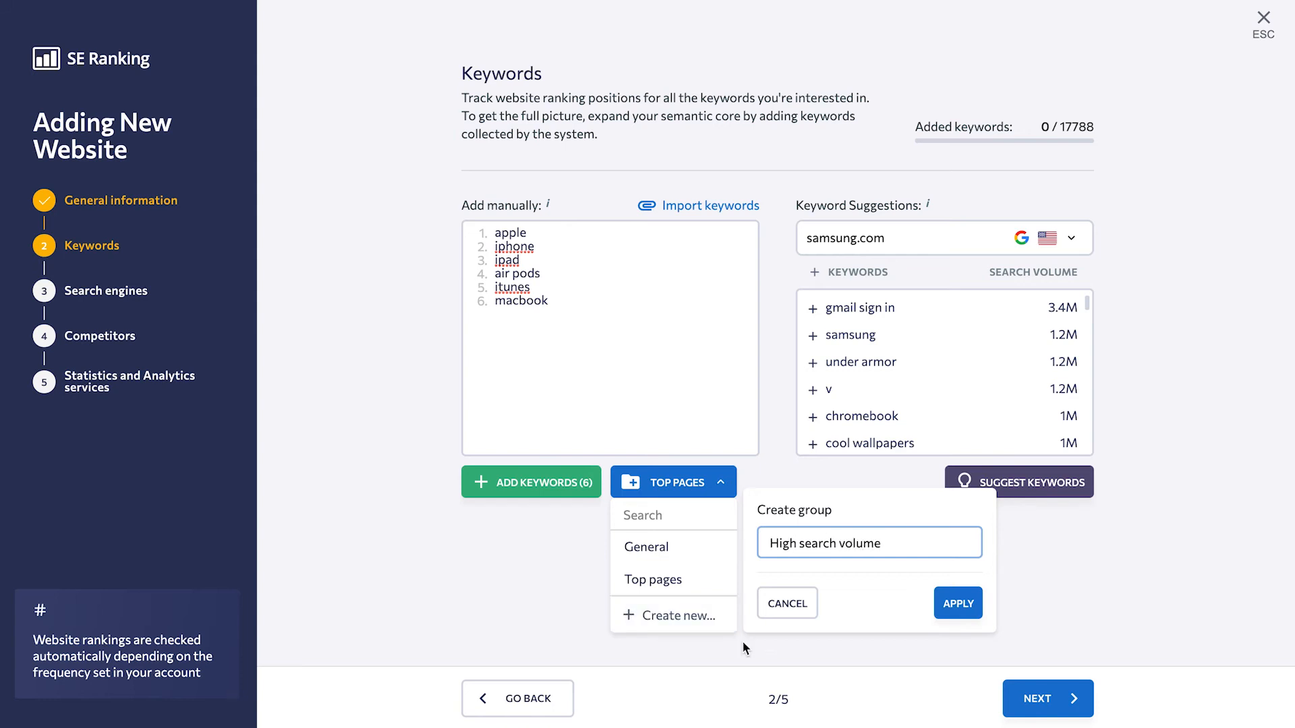
click(960, 599)
click(757, 483)
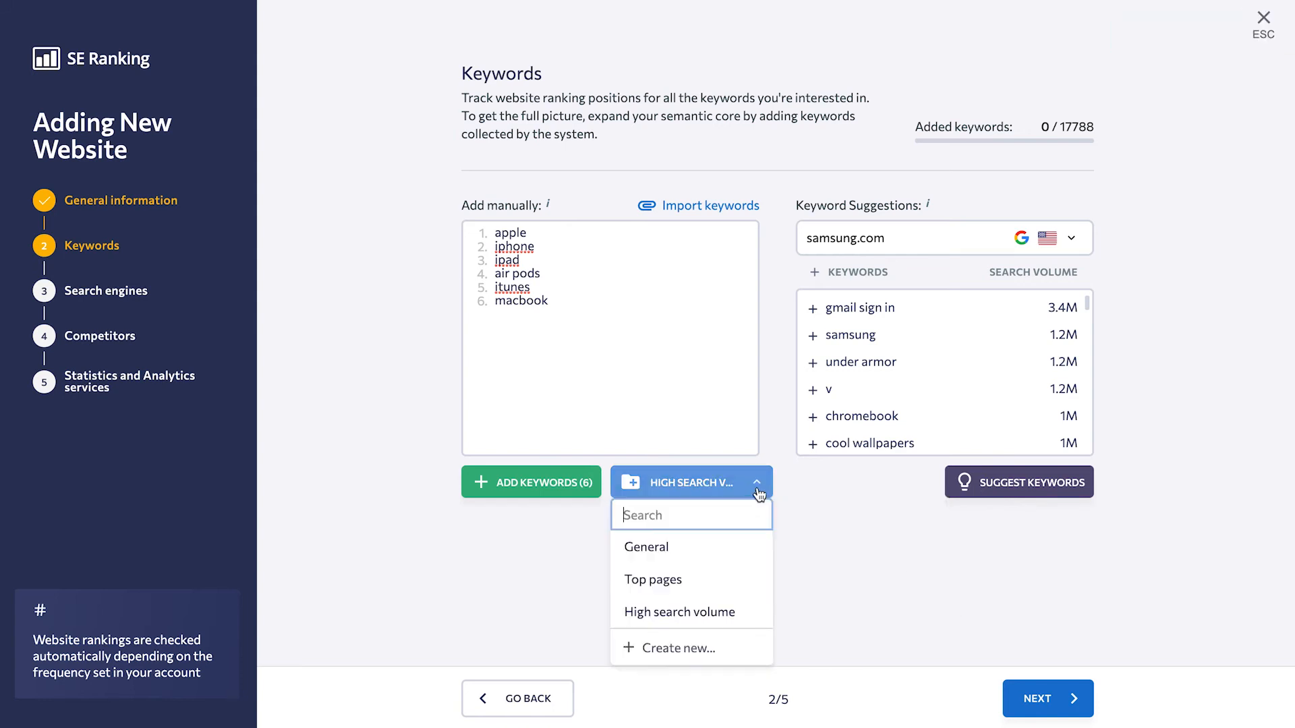
click(785, 540)
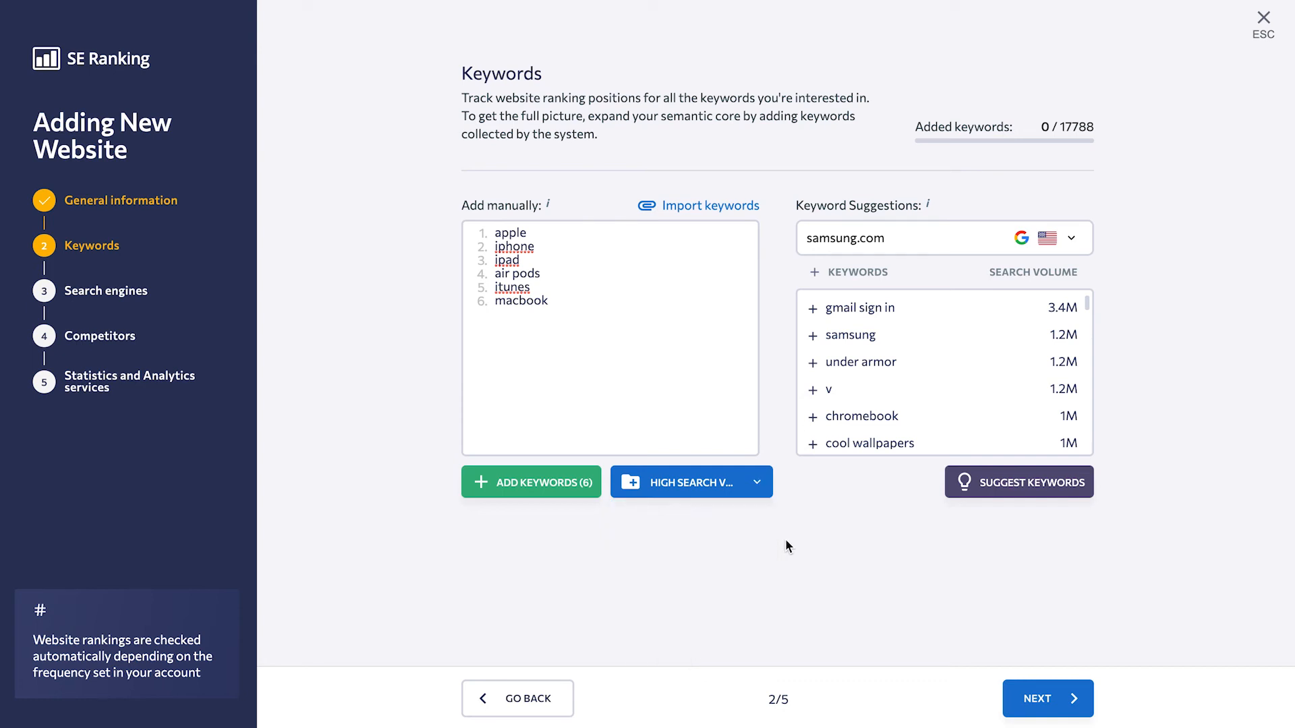
Add the listed keywords to the High search volume group and continue to the search engines stage
click(566, 488)
scroll(639, 526, down, 3)
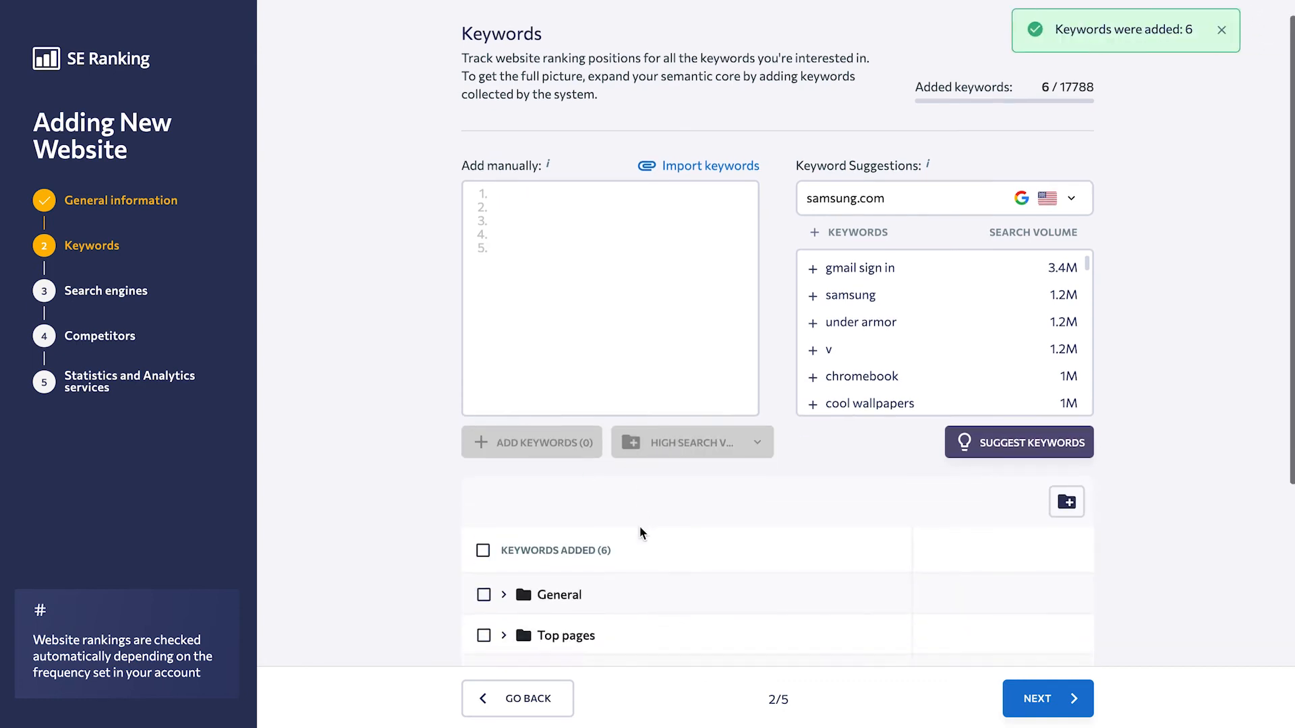
scroll(640, 526, up, 3)
click(1058, 699)
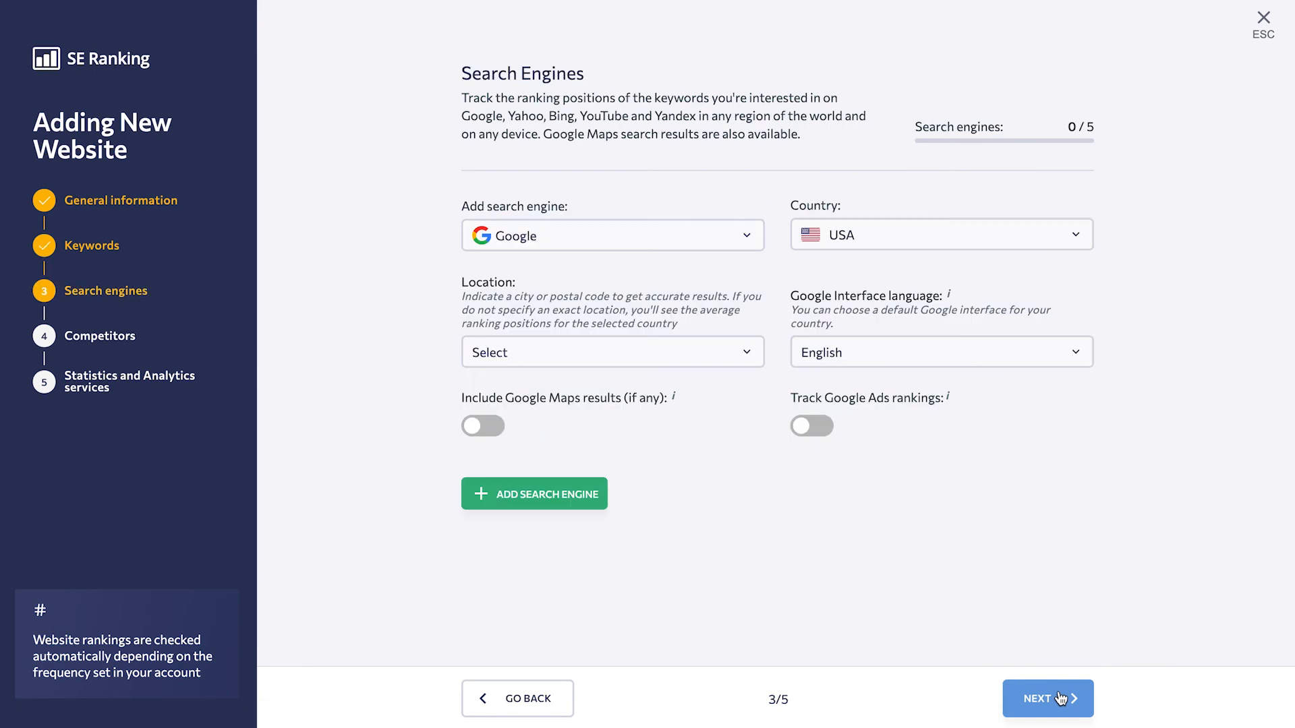
Look through the available search engines and countries, keeping Google and USA
click(668, 243)
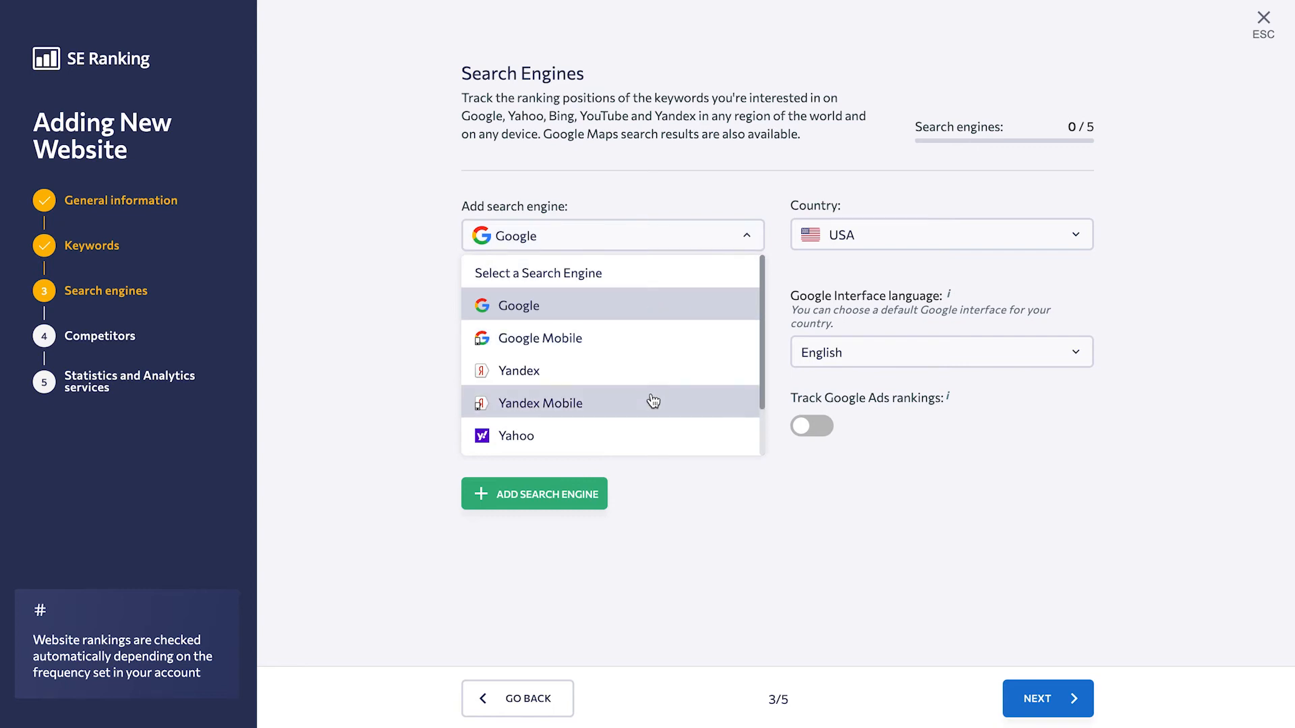
scroll(652, 403, down, 2)
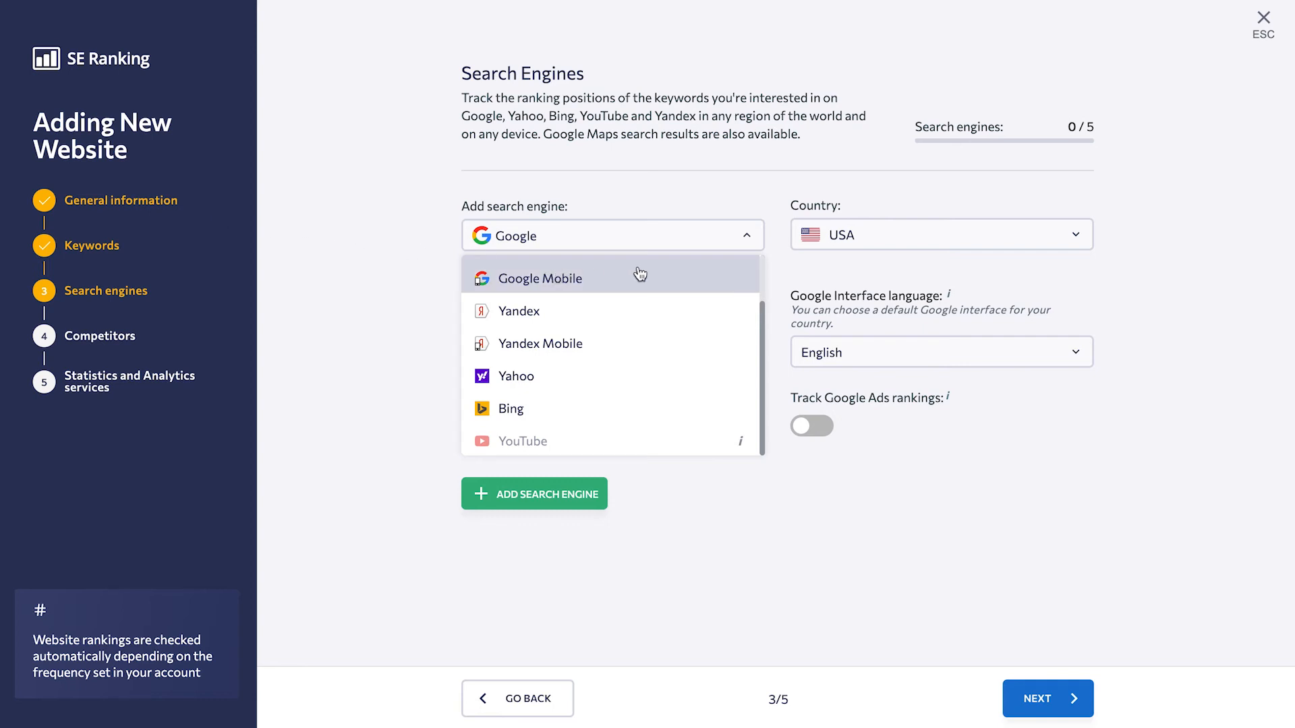
click(788, 260)
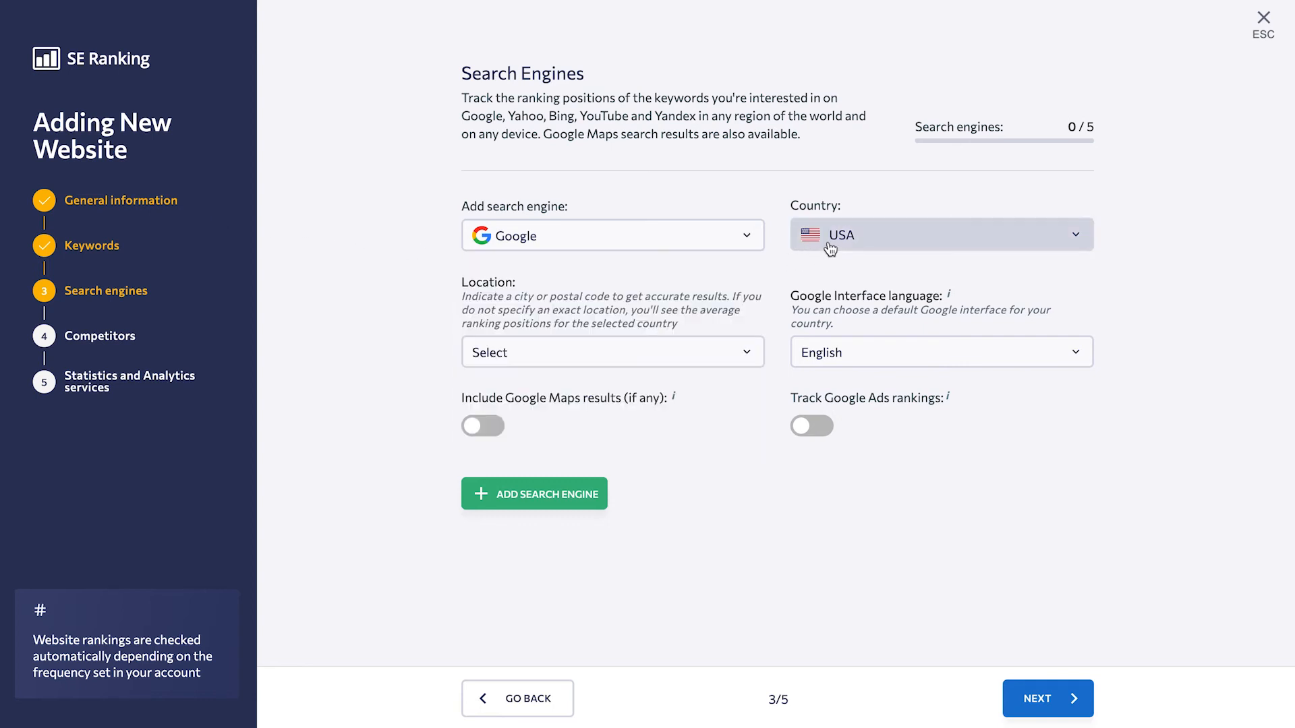
click(870, 237)
scroll(883, 315, down, 5)
scroll(883, 314, down, 9)
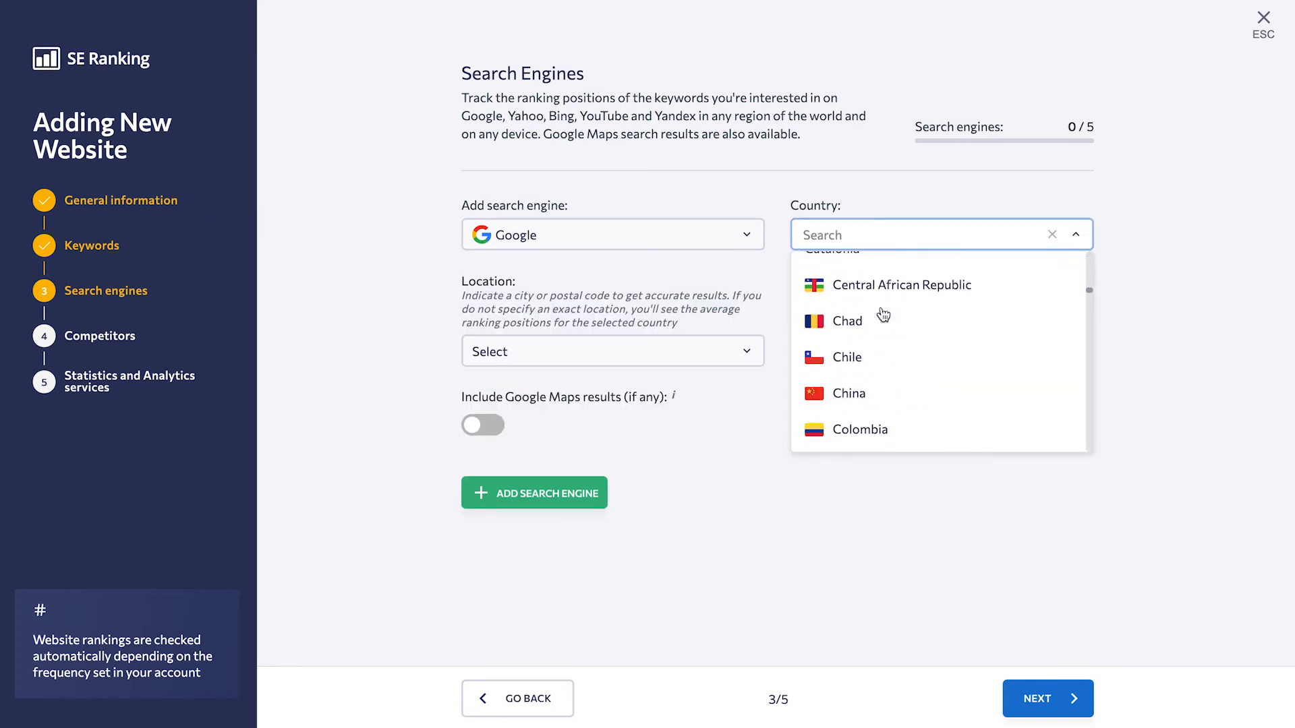
click(670, 279)
Search the locations for new york, and set the location to 01010, Massachusetts, United States
click(605, 362)
text(new york)
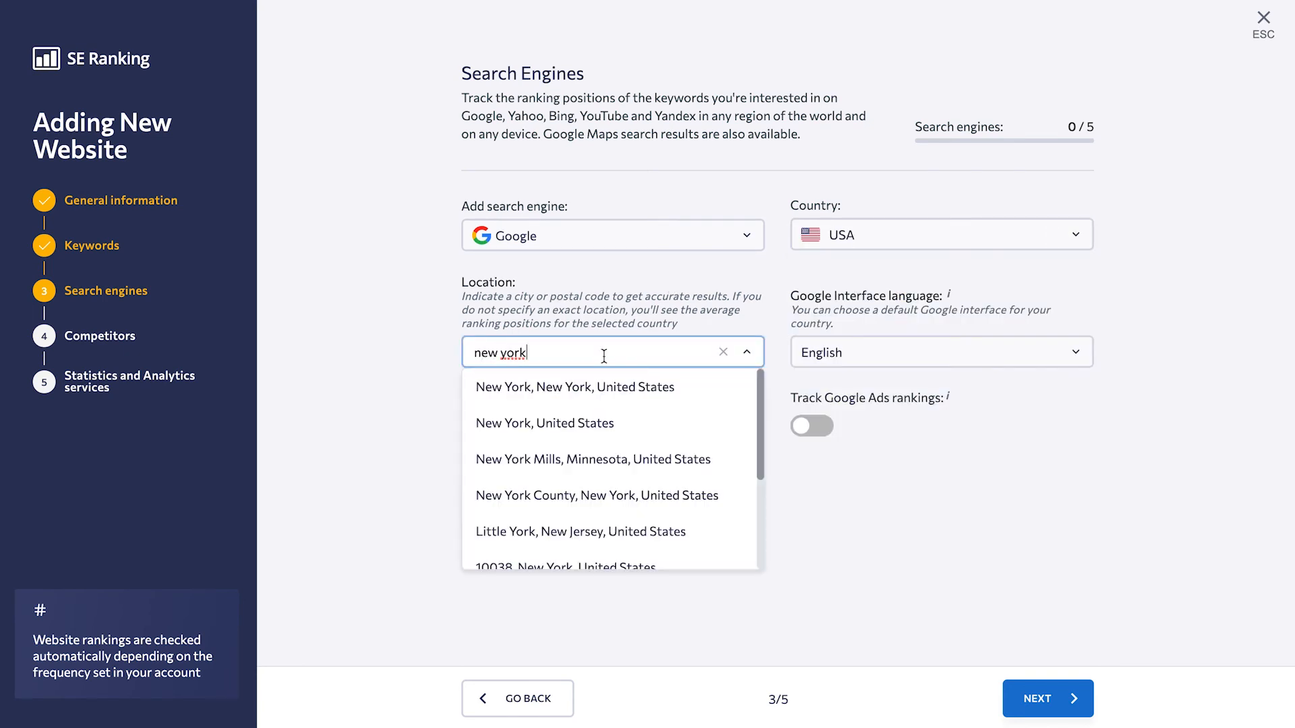
key(Return)
text(01010)
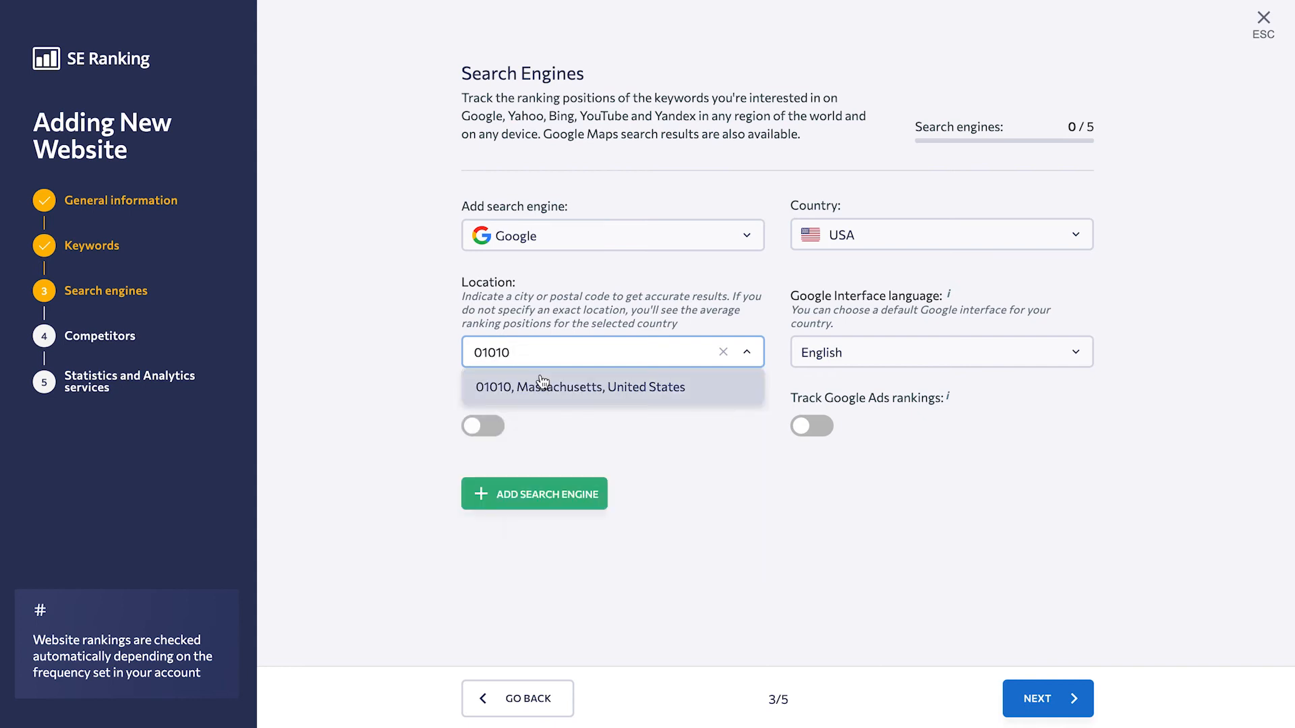
click(543, 383)
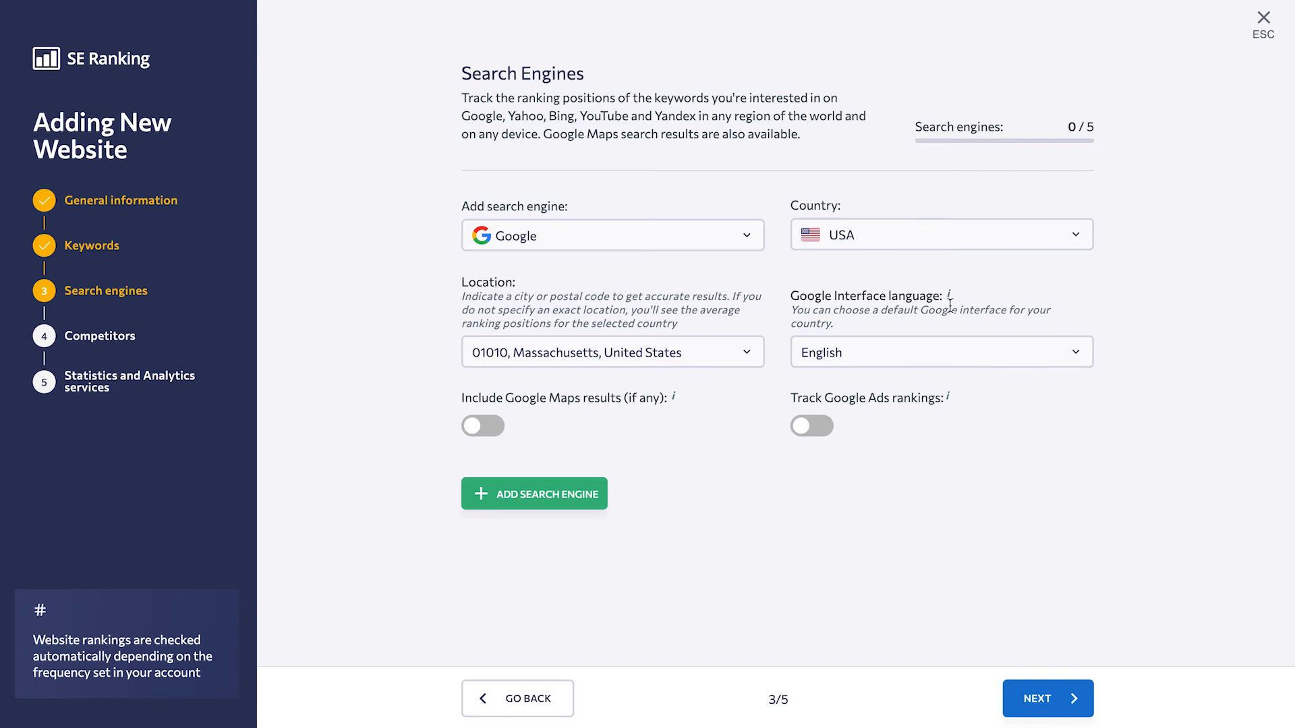
Look through the Google interface languages and select English
click(969, 351)
scroll(961, 388, down, 5)
scroll(956, 398, down, 15)
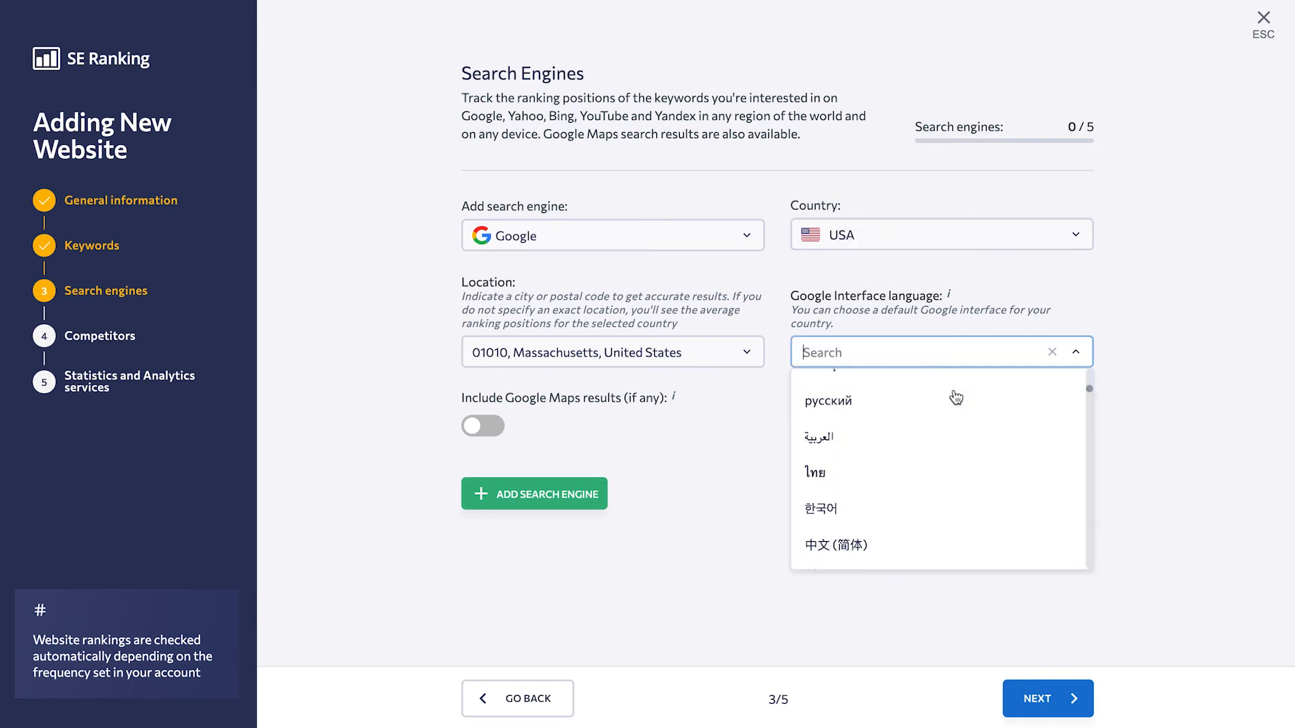
scroll(956, 398, down, 15)
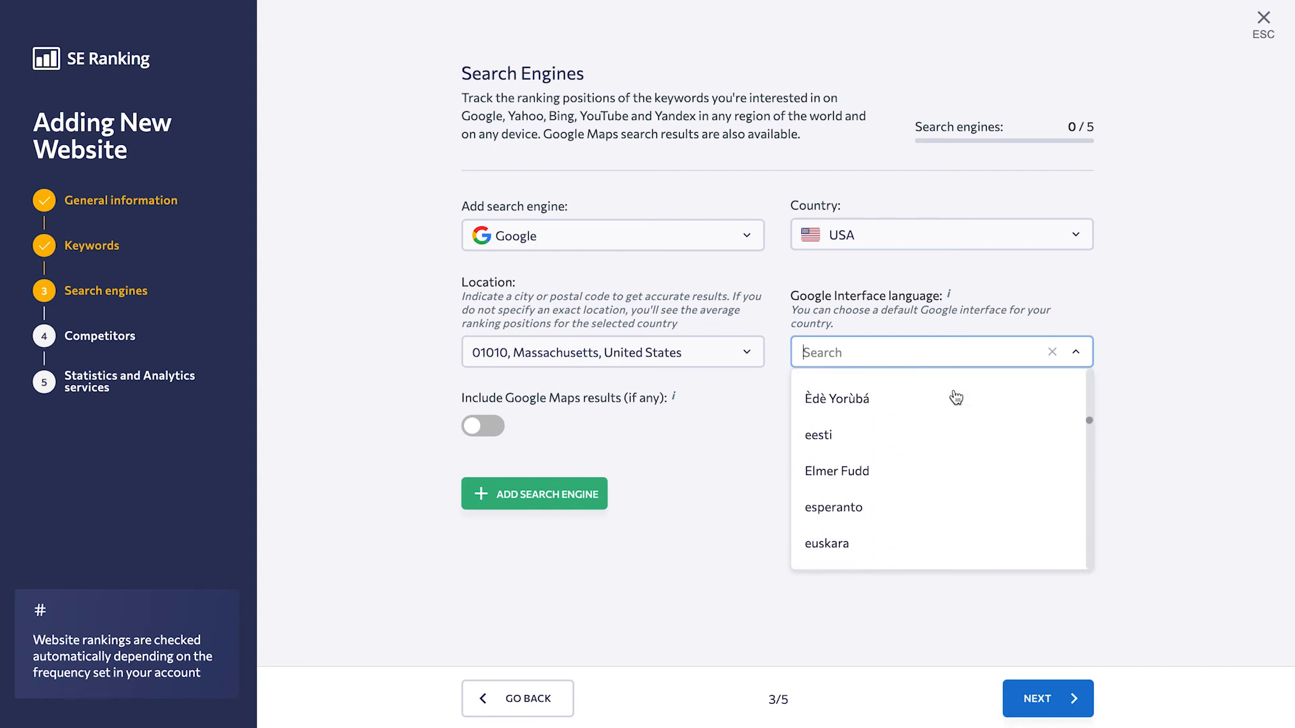
scroll(957, 398, down, 10)
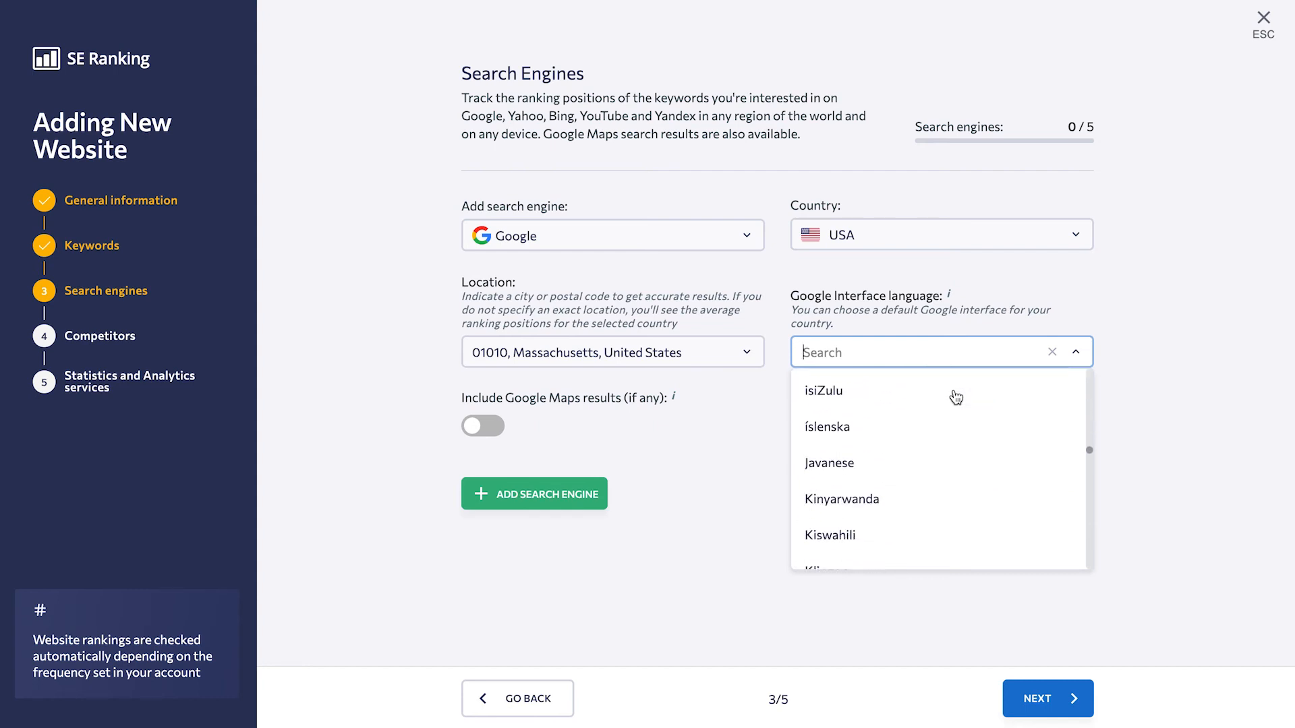
scroll(957, 397, down, 3)
scroll(956, 398, up, 20)
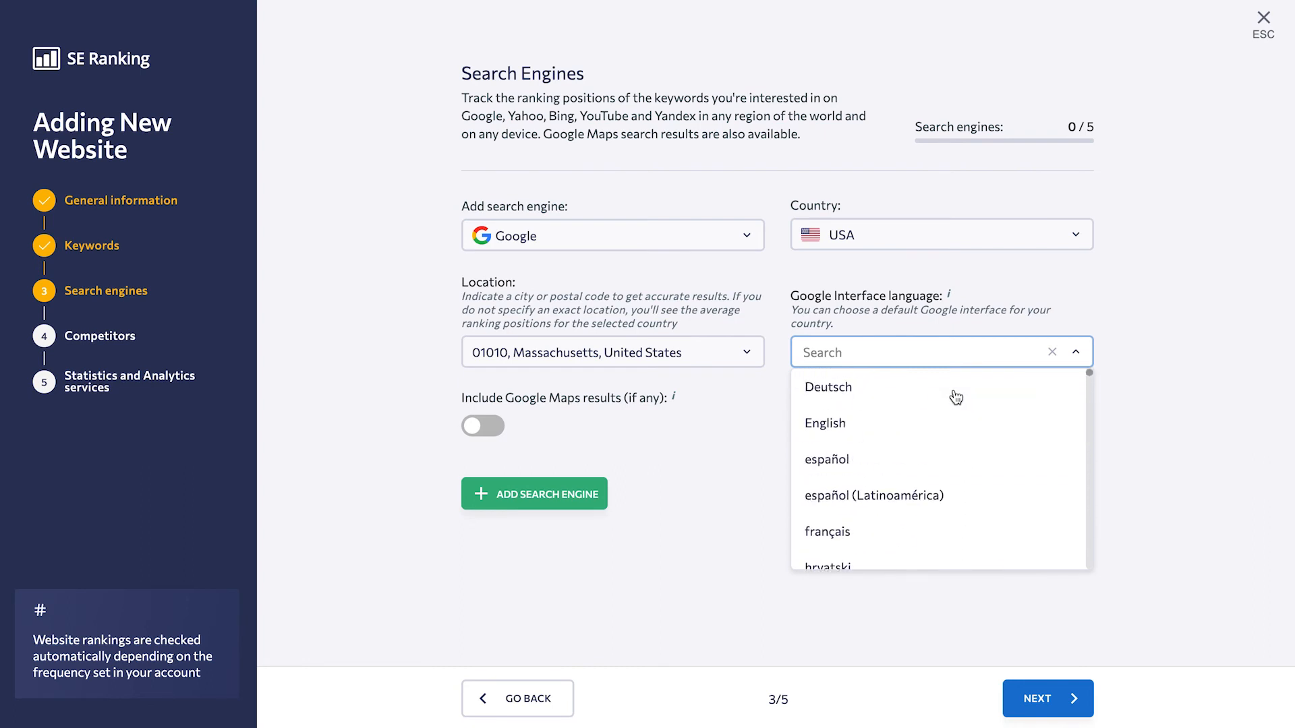
click(908, 424)
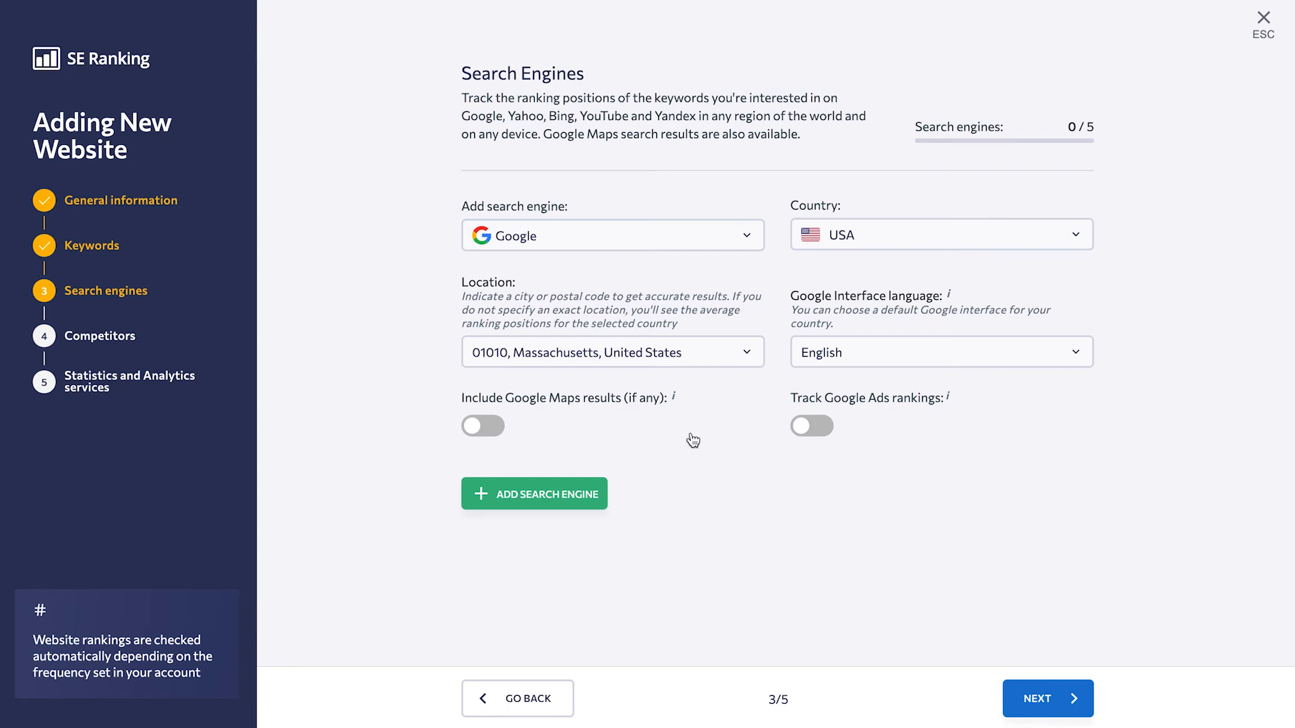
Include Google Maps results for the Google search engine
click(486, 425)
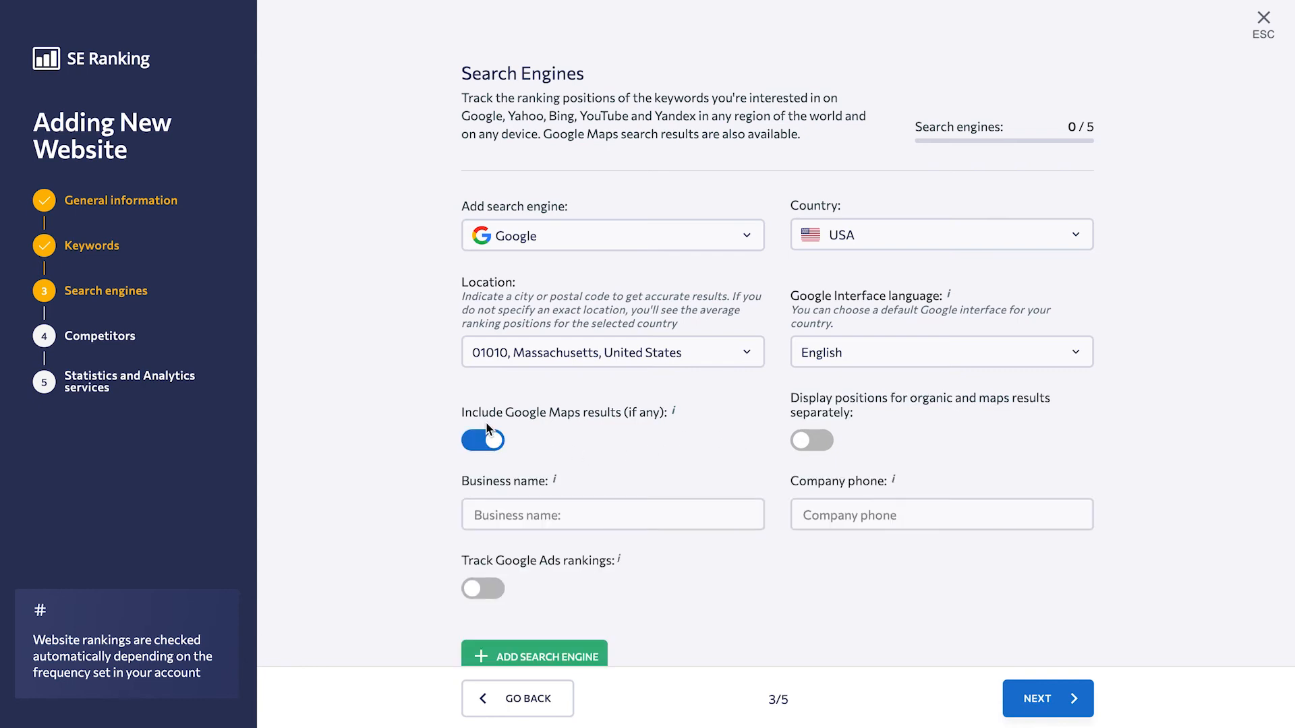
scroll(614, 440, down, 1)
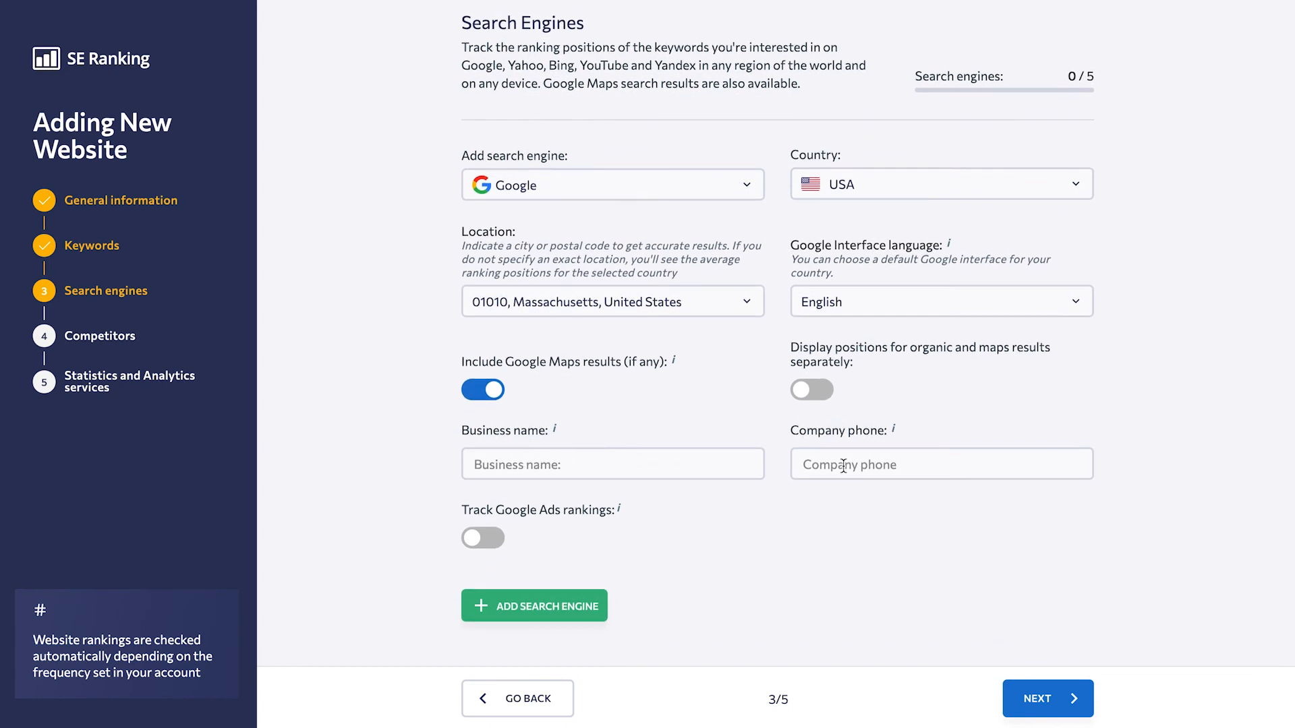
Set the Google search engine to display positions for organic and maps results separately
click(868, 464)
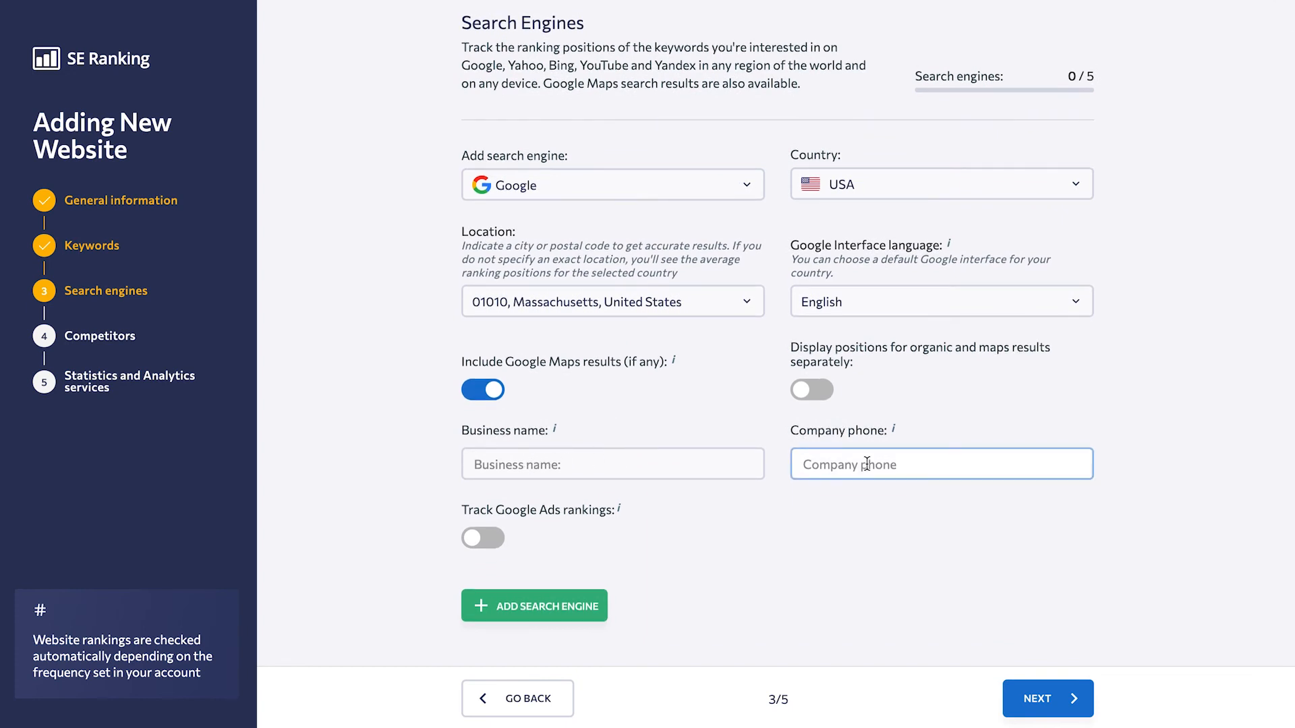
click(773, 435)
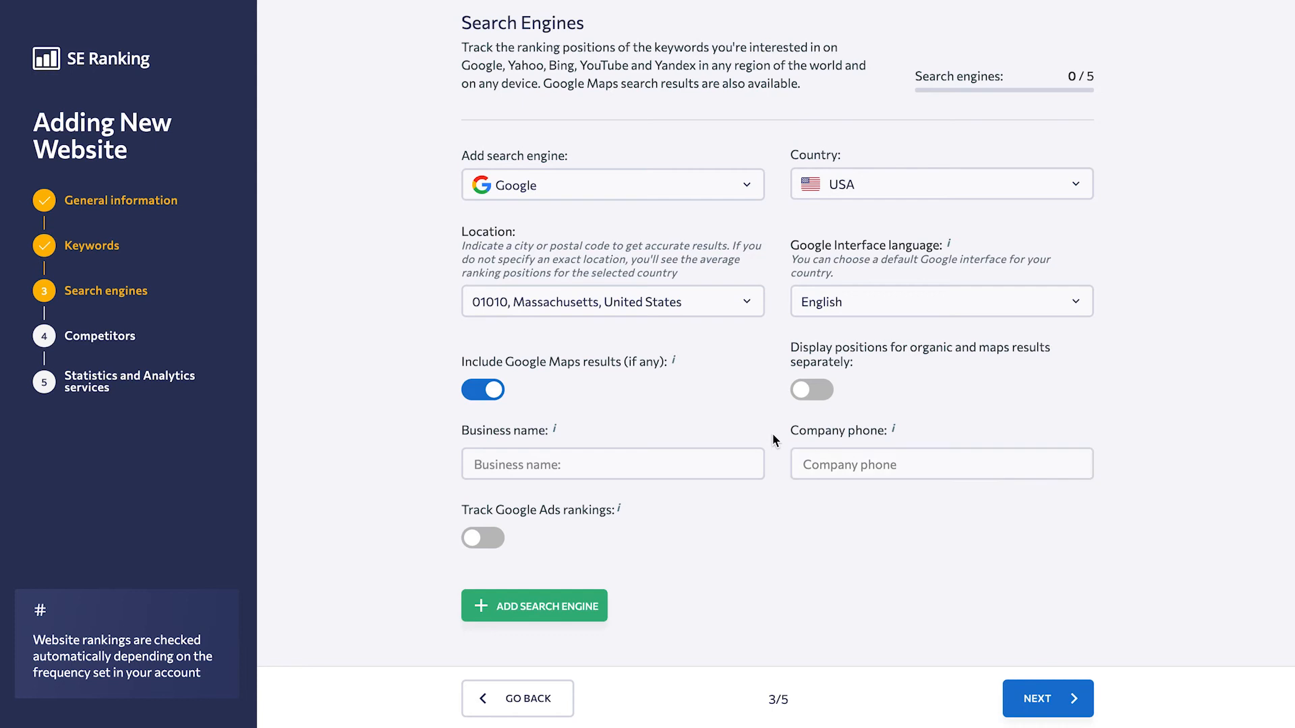
click(821, 392)
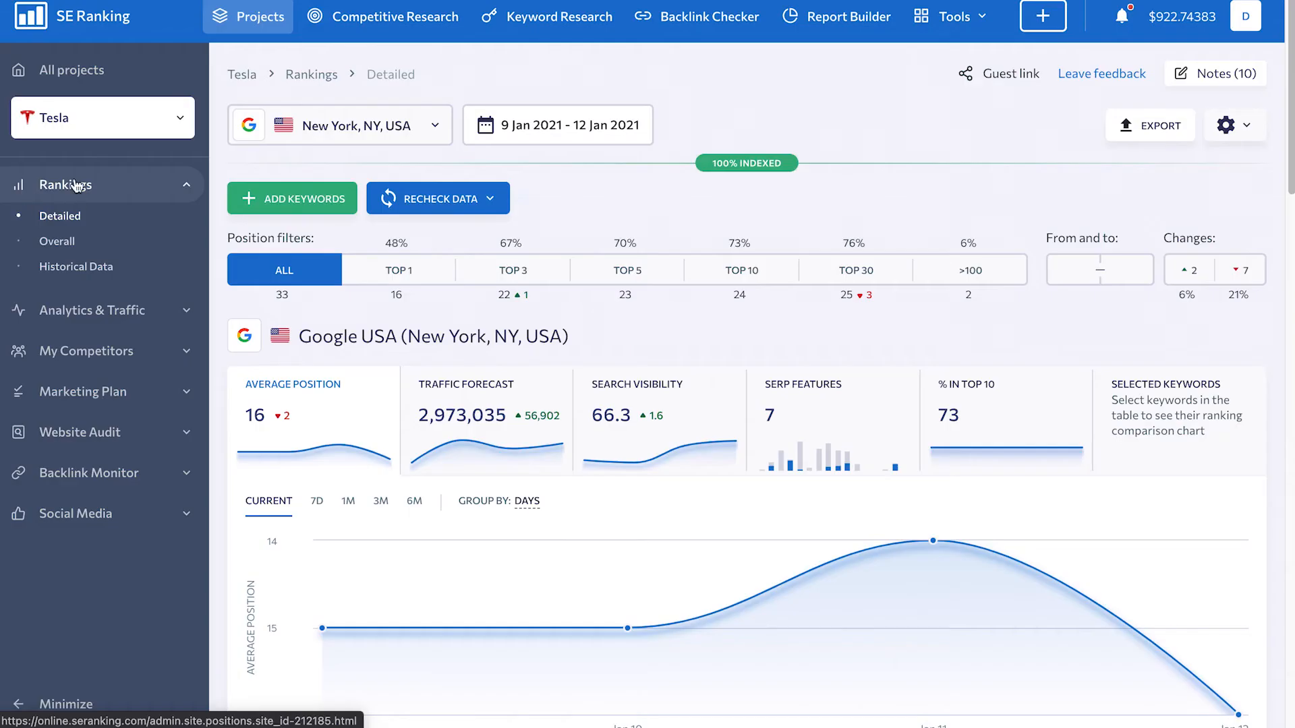
Examine the keyword positions and SERP features in the Tesla project's detailed rankings for New York
scroll(588, 206, down, 10)
scroll(587, 209, down, 3)
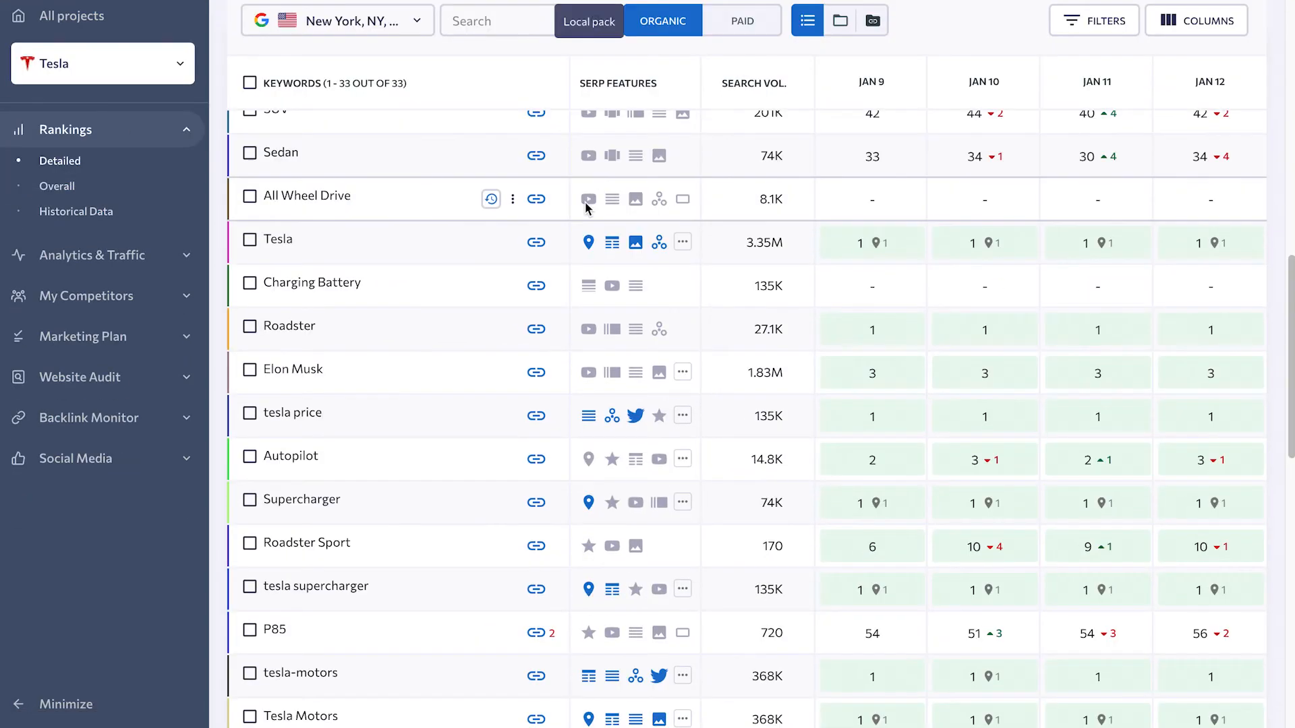
scroll(1195, 251, down, 8)
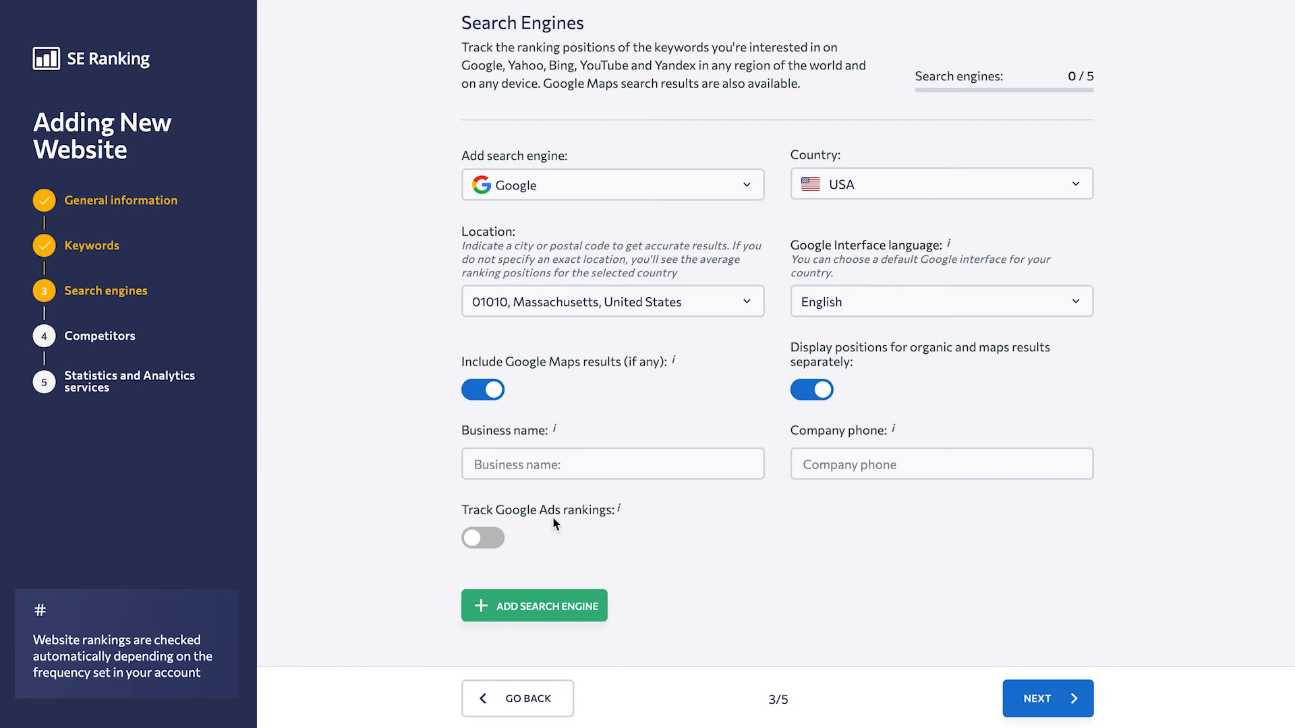
Add the configured Google USA search engine with Google Ads rankings tracking enabled, and proceed to the competitors stage
click(485, 540)
click(527, 607)
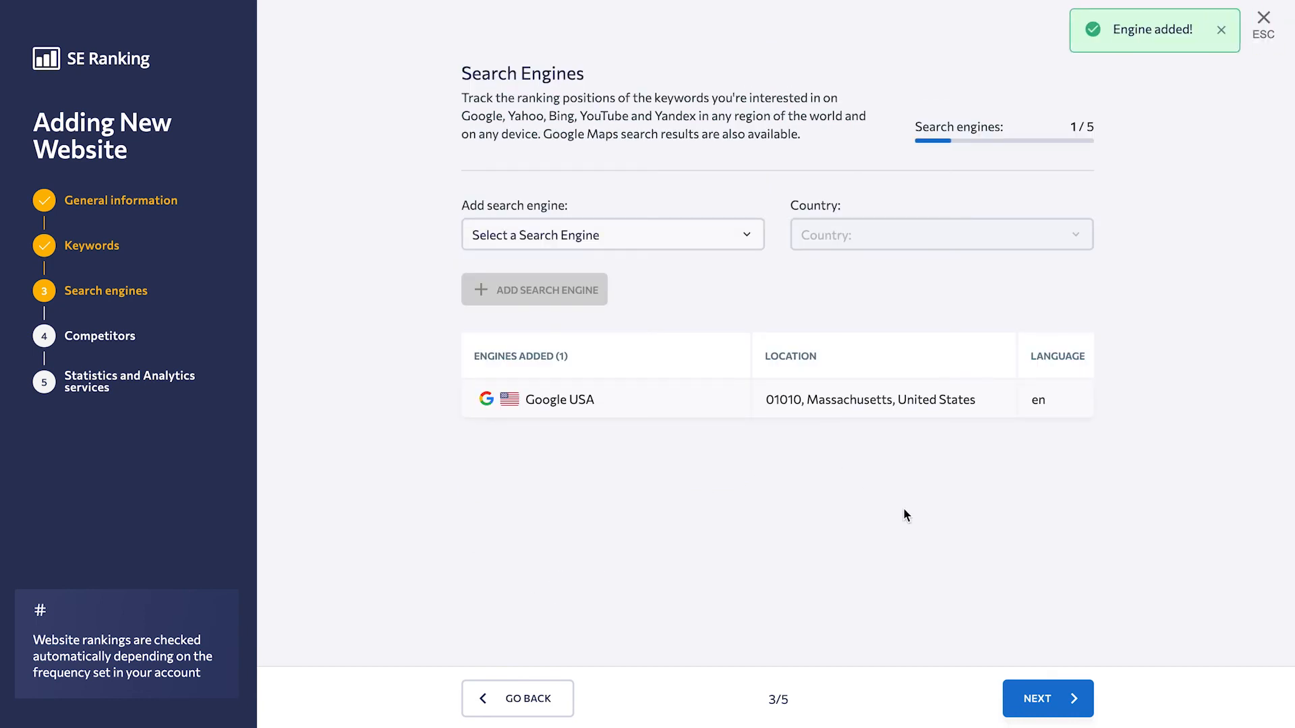
click(1075, 703)
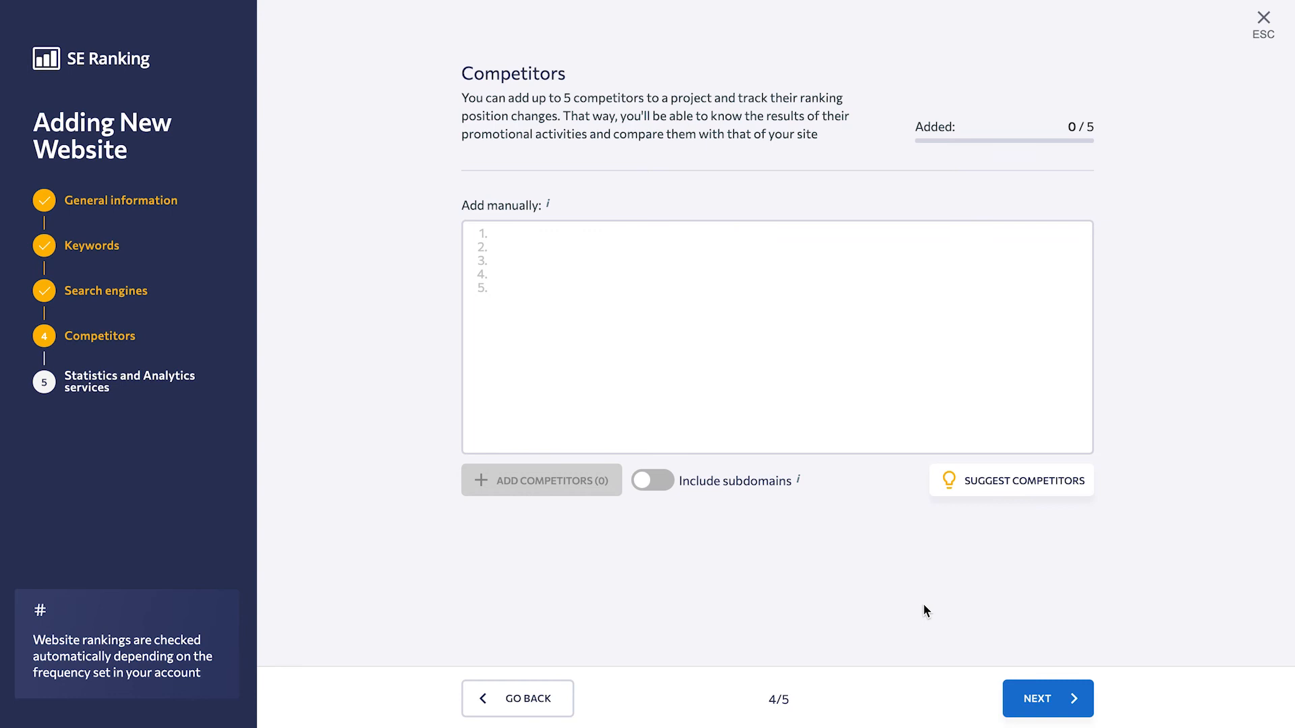
Enter walmart.com, sony.com and microsoft.com on separate lines as manually added competitors
click(488, 232)
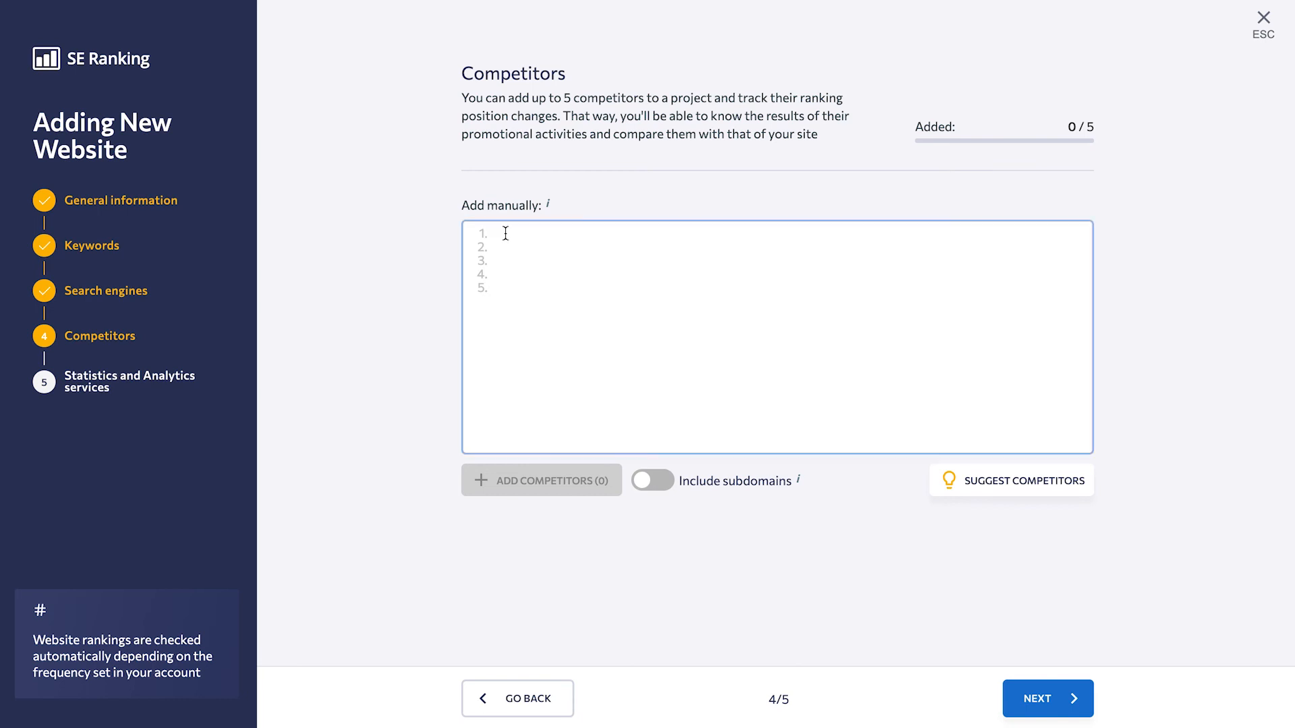
text(walmart.com)
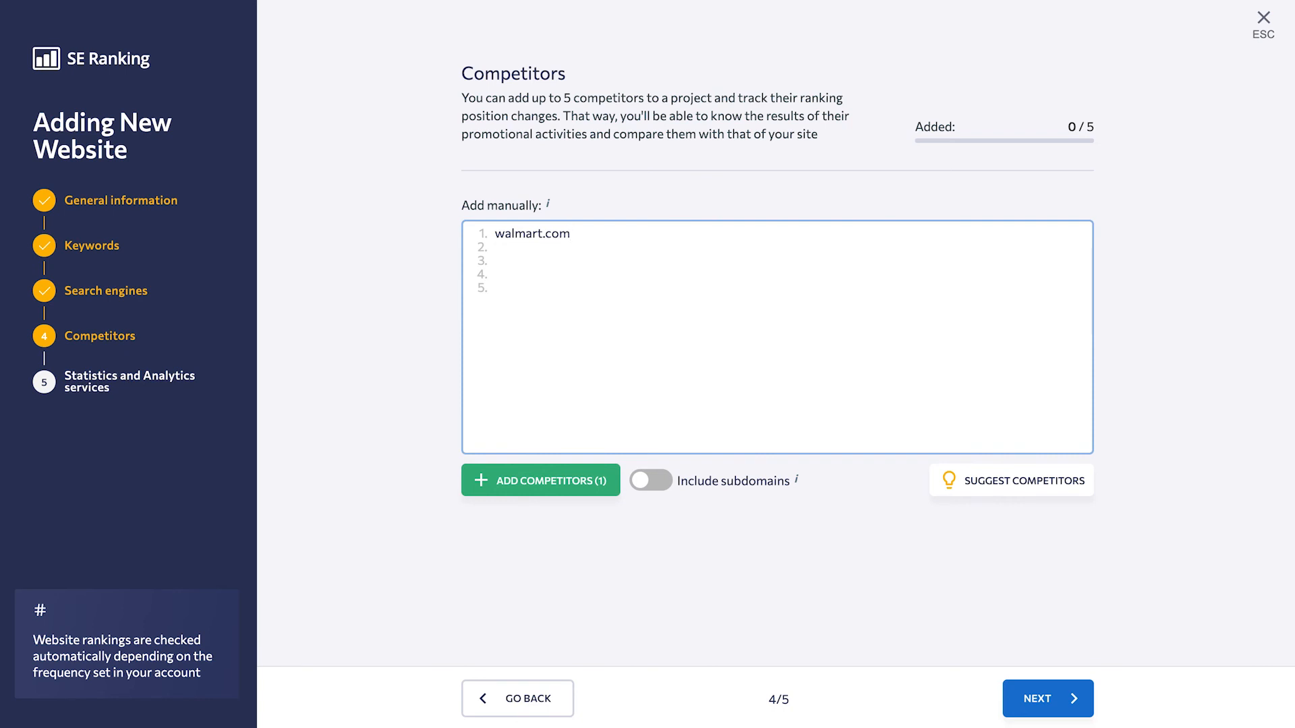
key(Return)
text(sony.com)
key(Return)
text(microsoft.com)
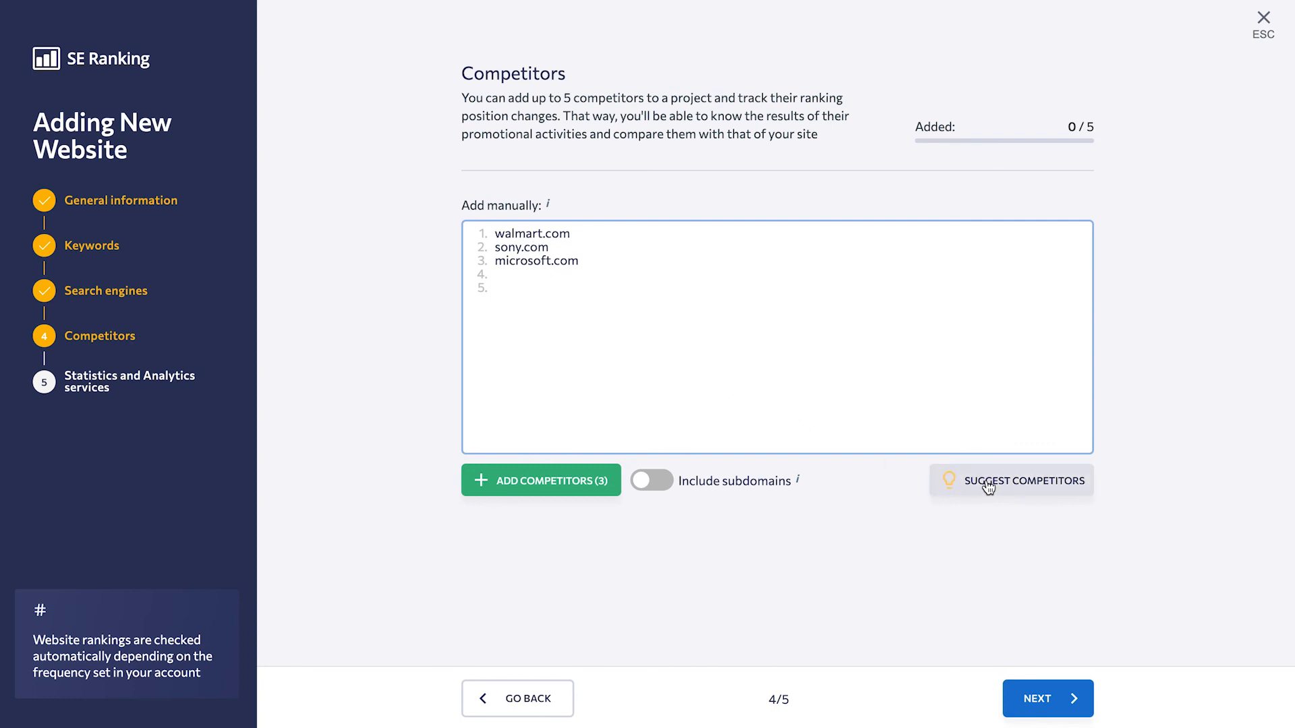
Get competitor suggestions for apple.com and put gettyimages.com and legacy.com on the competitor list
click(1085, 485)
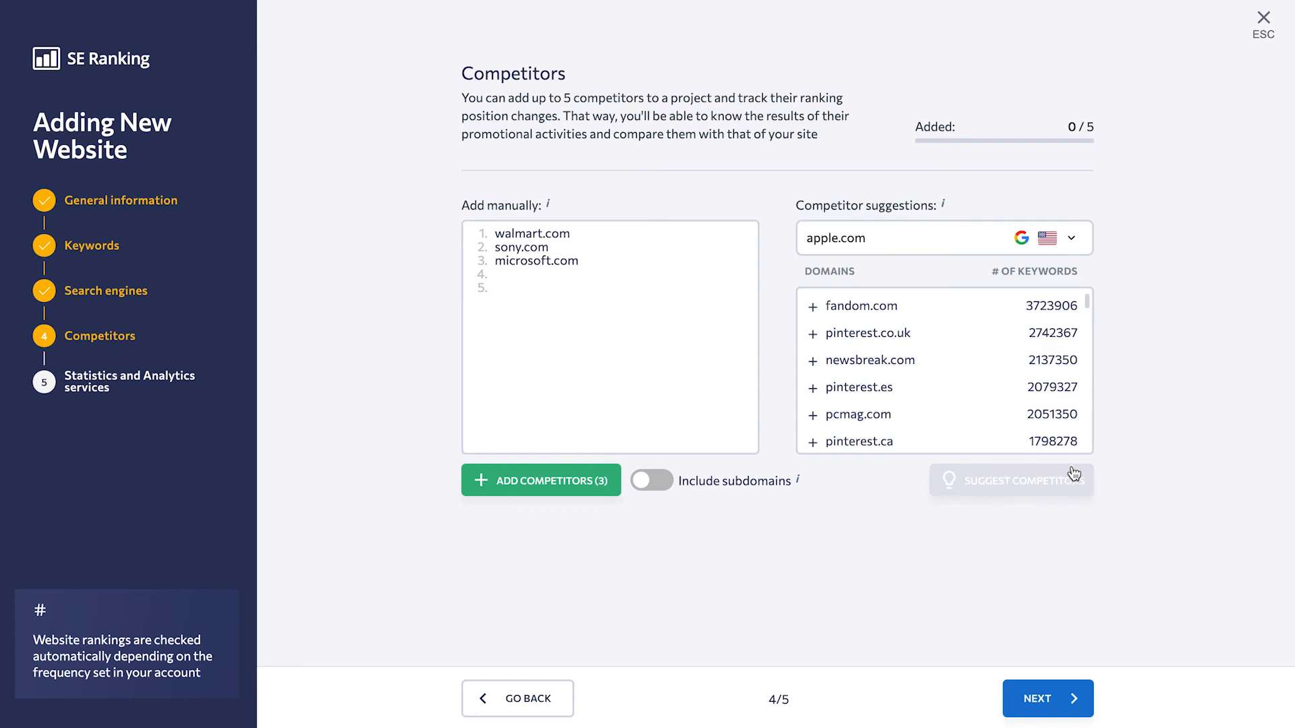
scroll(976, 334, down, 10)
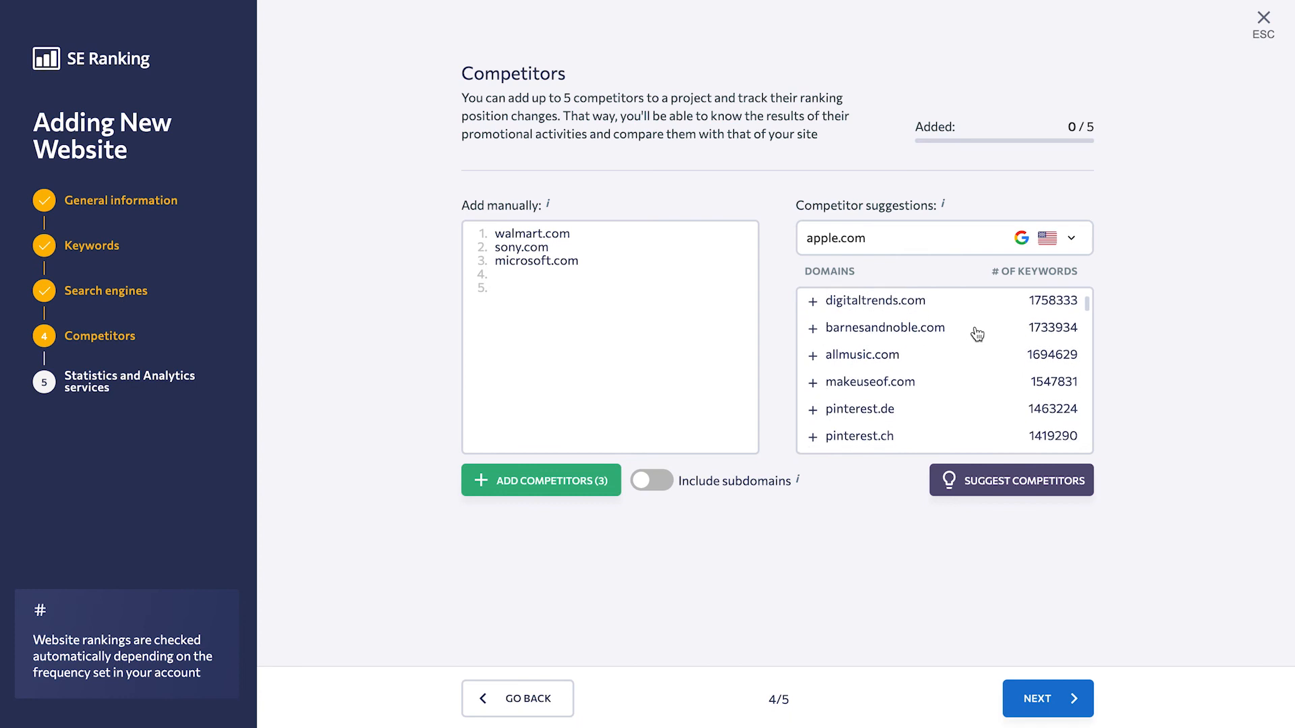
scroll(977, 335, down, 10)
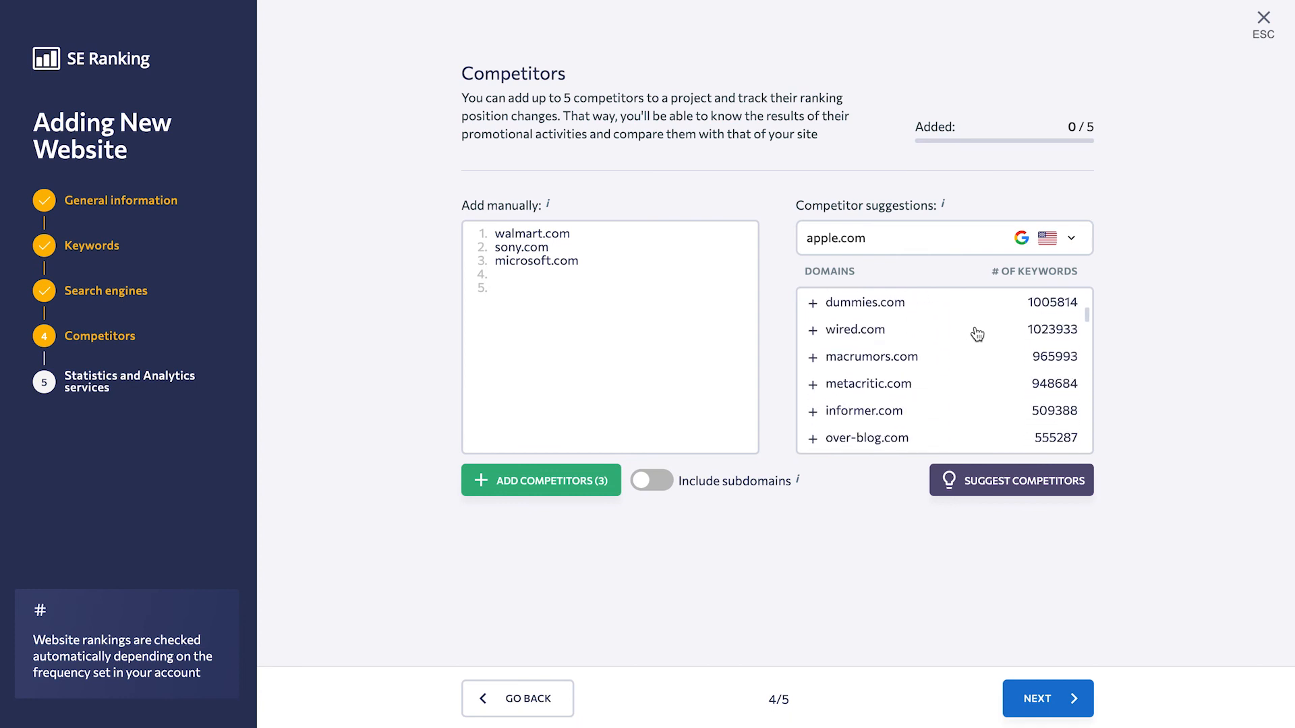
scroll(976, 334, up, 1)
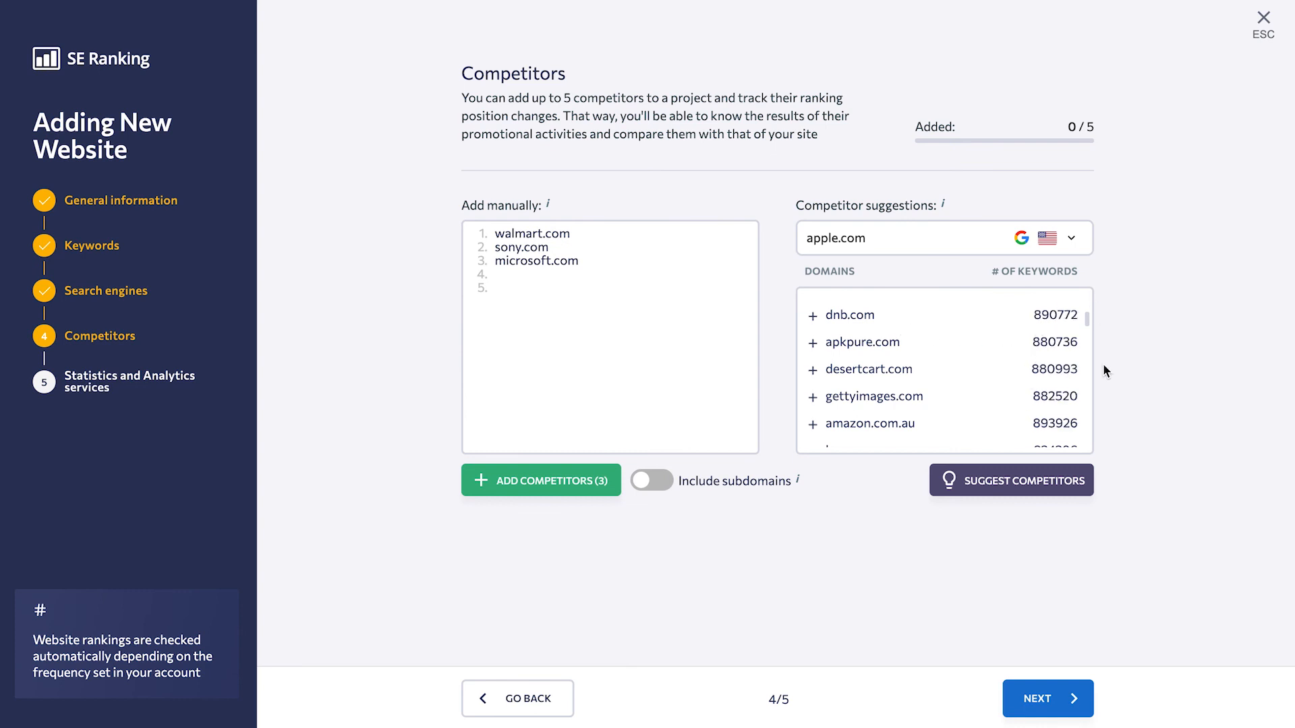
click(814, 399)
scroll(814, 398, down, 1)
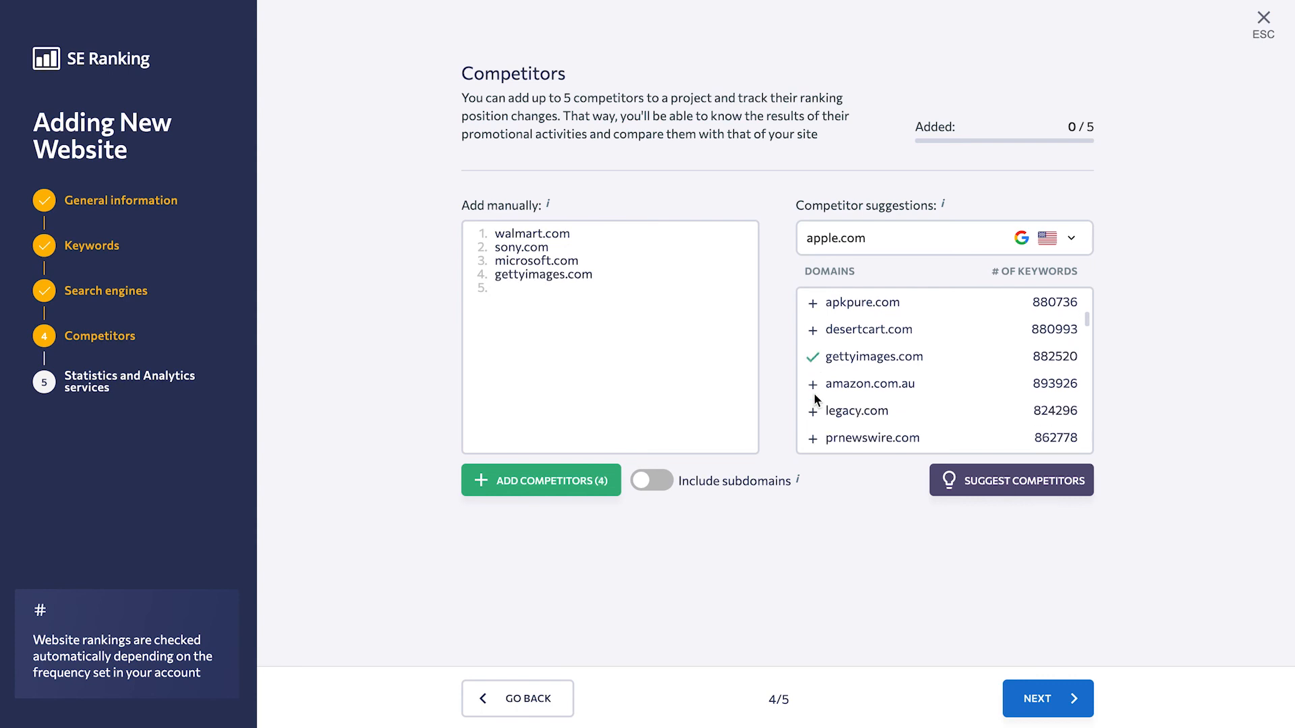
click(814, 412)
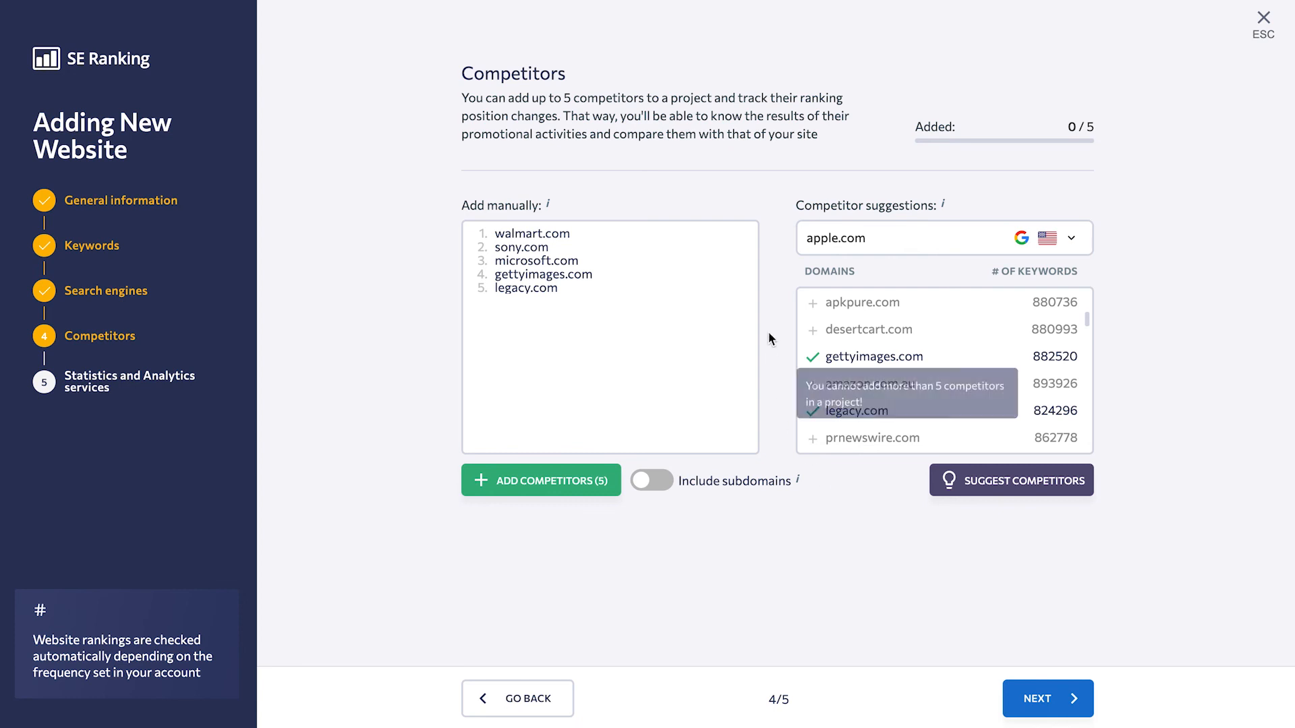
Request competitor suggestions for samsung.com and look through the available countries, keeping USA
click(870, 240)
key(ctrl+a)
text(samsung.com)
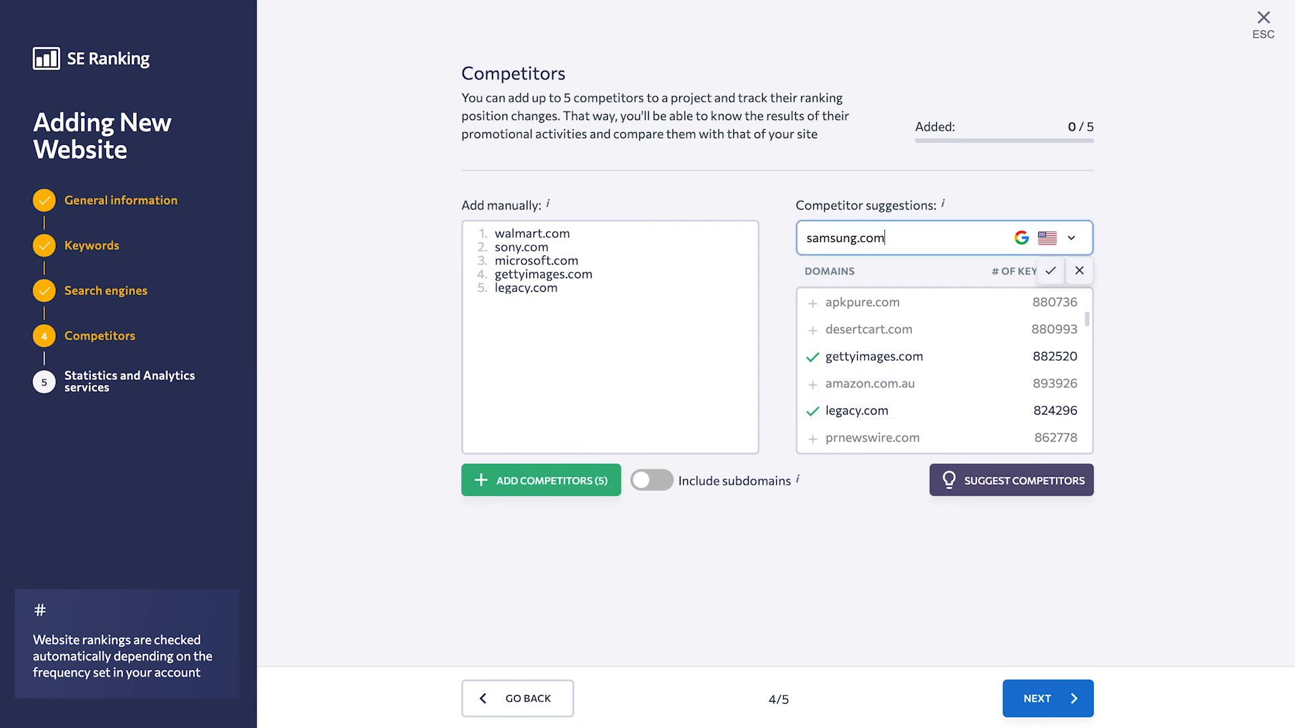
click(1050, 271)
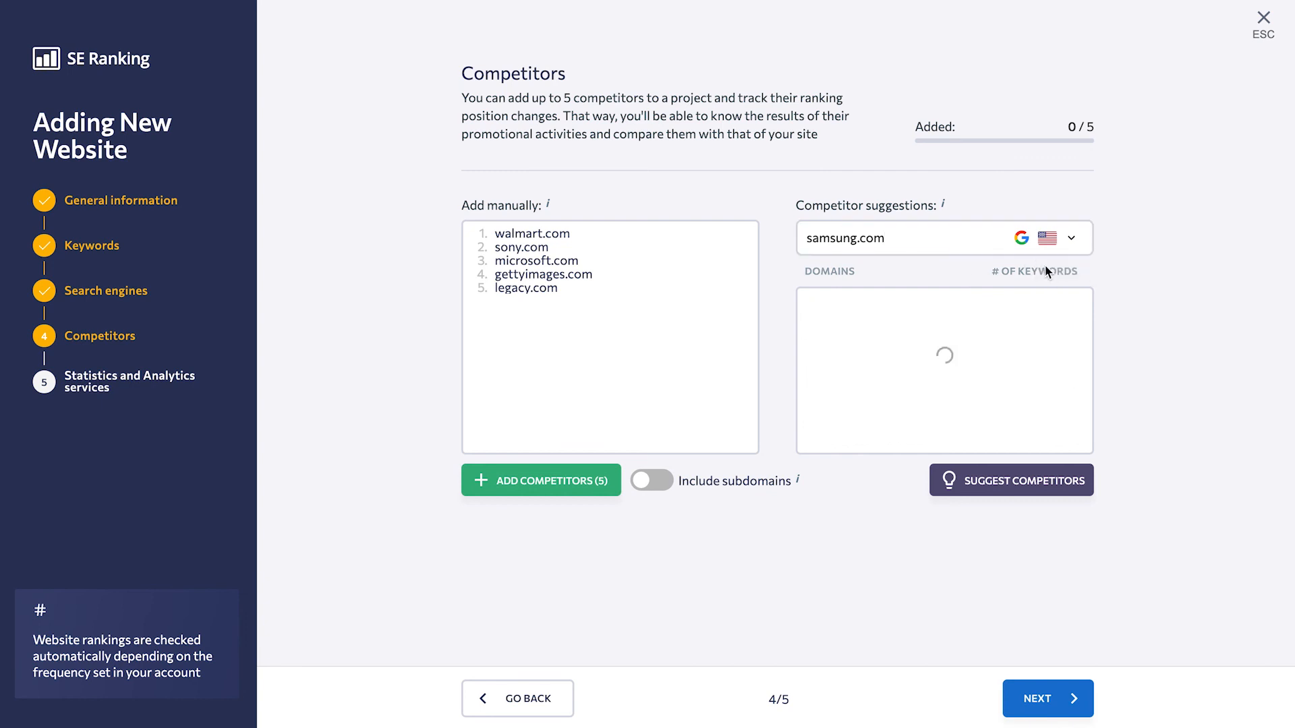
click(1072, 240)
scroll(1032, 325, down, 7)
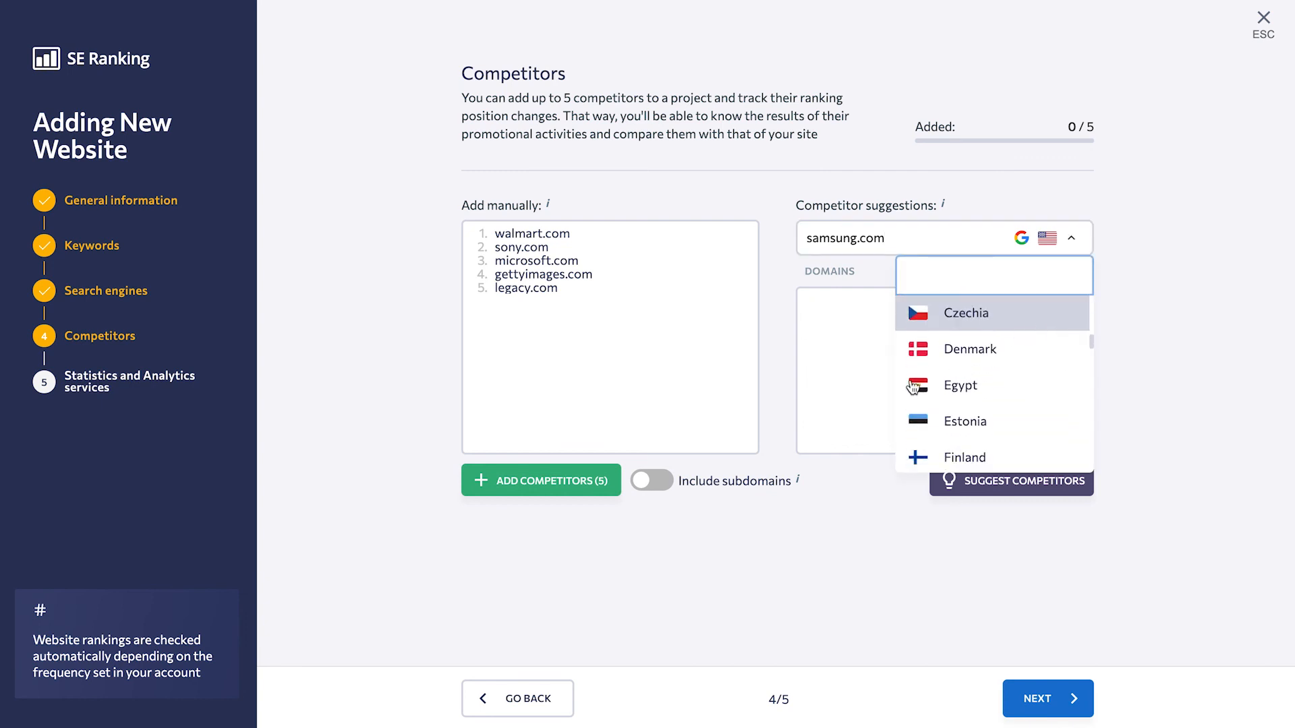
click(768, 445)
Include subdomains for the competitors and proceed to the statistics and analytics services stage
click(652, 484)
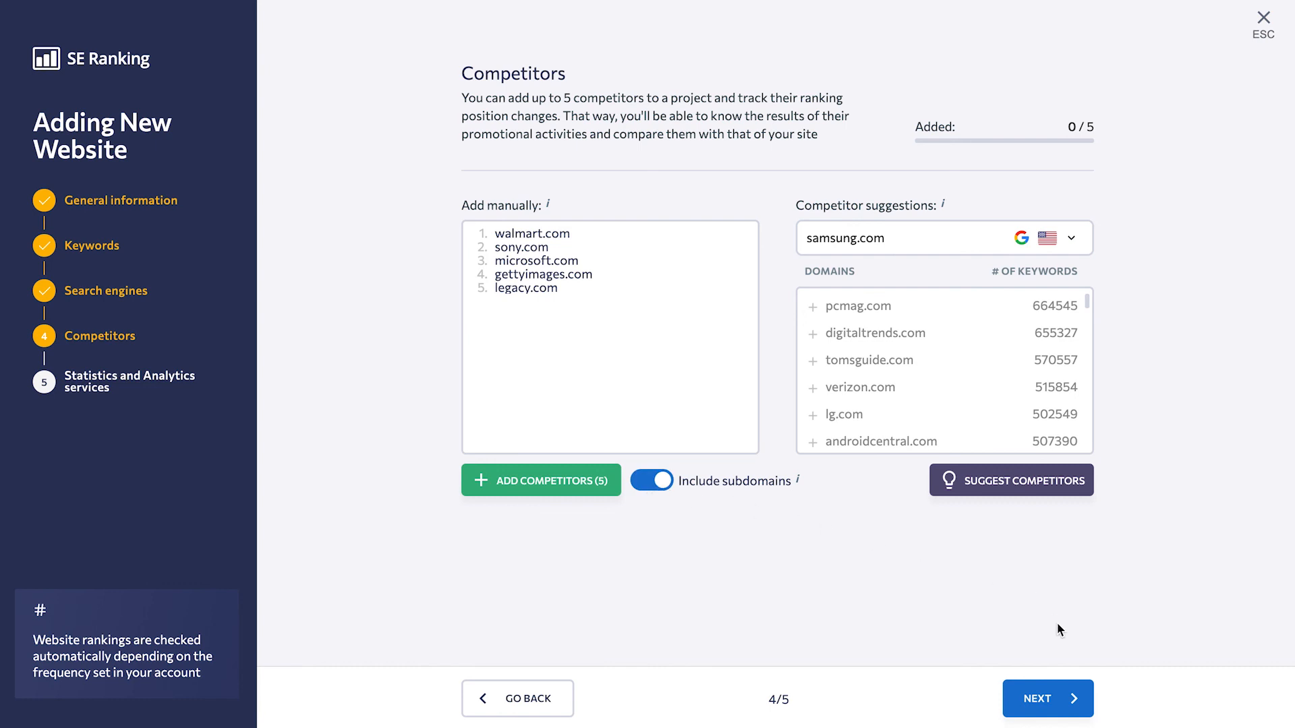
click(1077, 703)
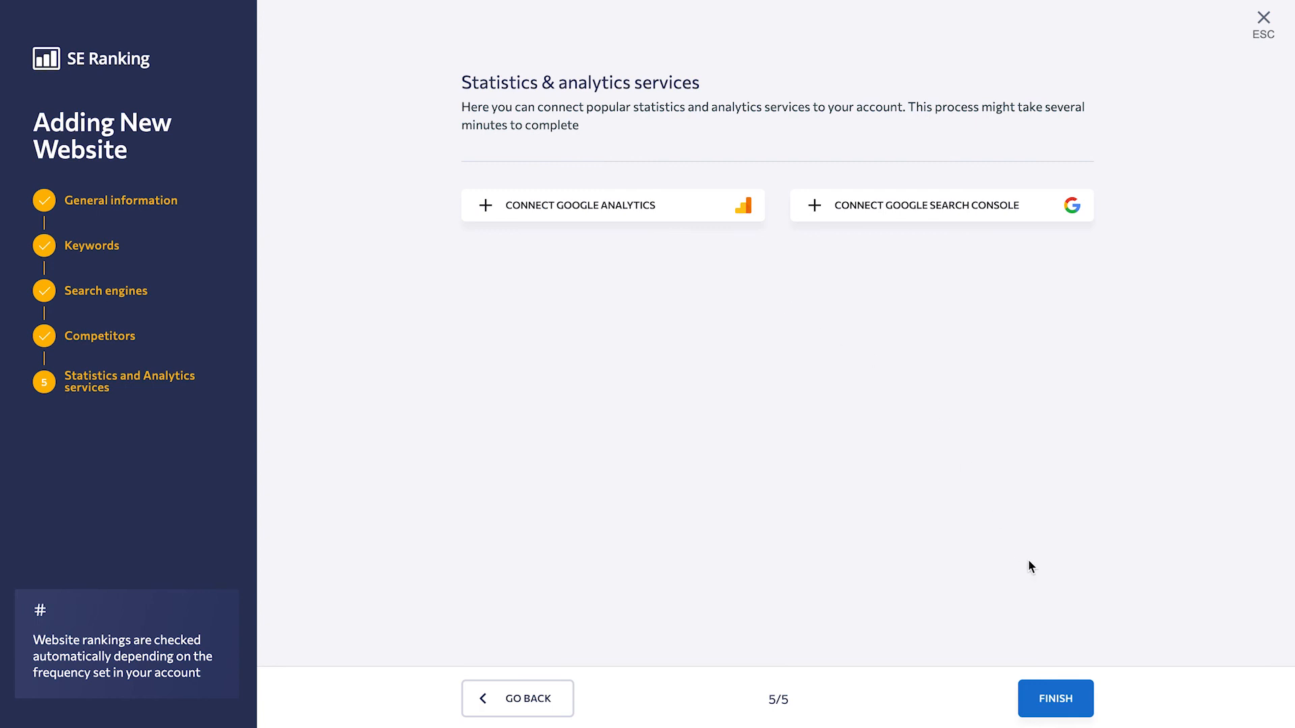
Finish creating the project without connecting any analytics services, and locate the new Apple project in the projects table
click(1073, 700)
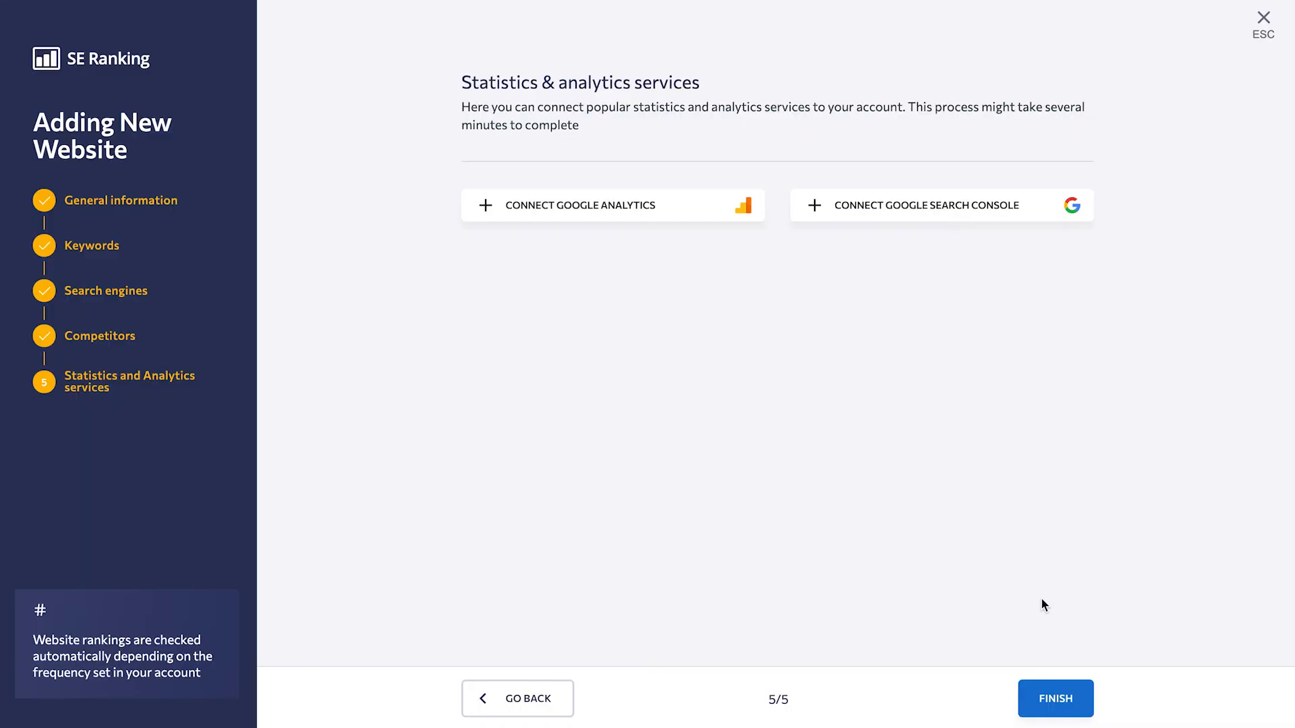
click(1064, 709)
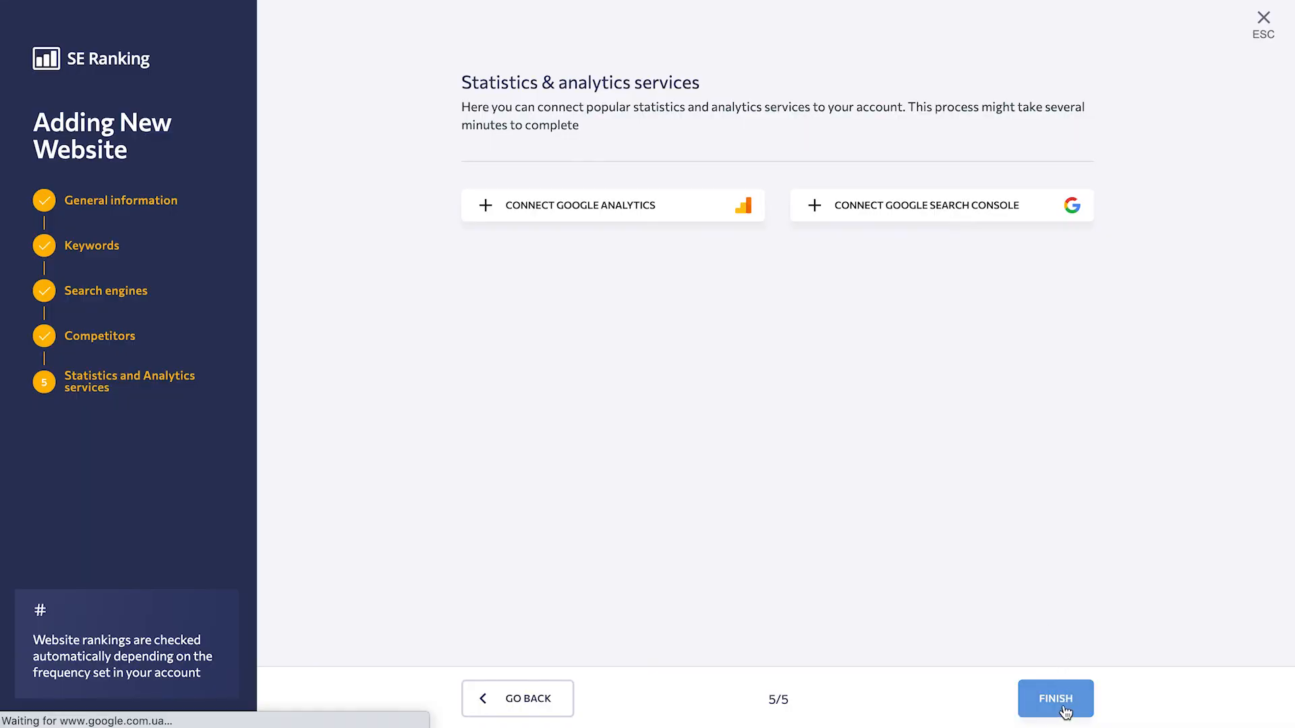
scroll(477, 305, down, 2)
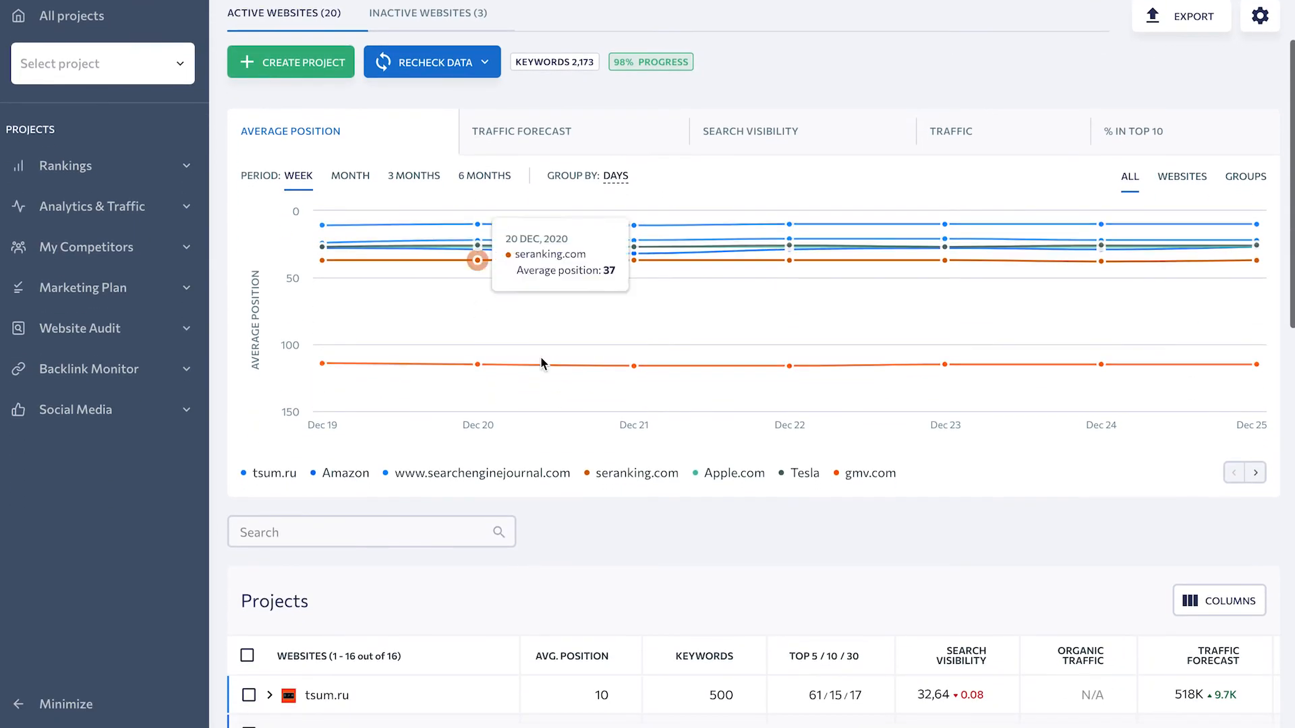
scroll(728, 481, down, 1)
scroll(729, 481, down, 9)
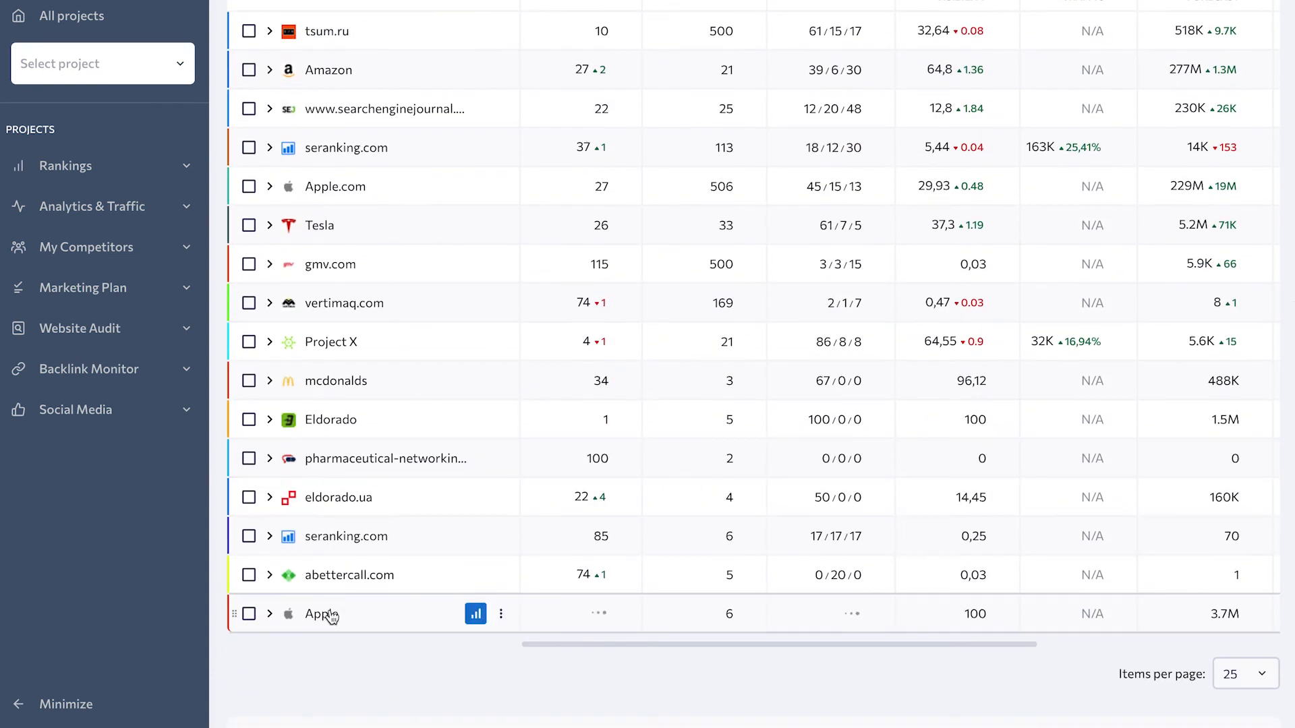
Look through the sections and project settings offered for the Apple project in the project selector, then return to the projects overview
click(179, 71)
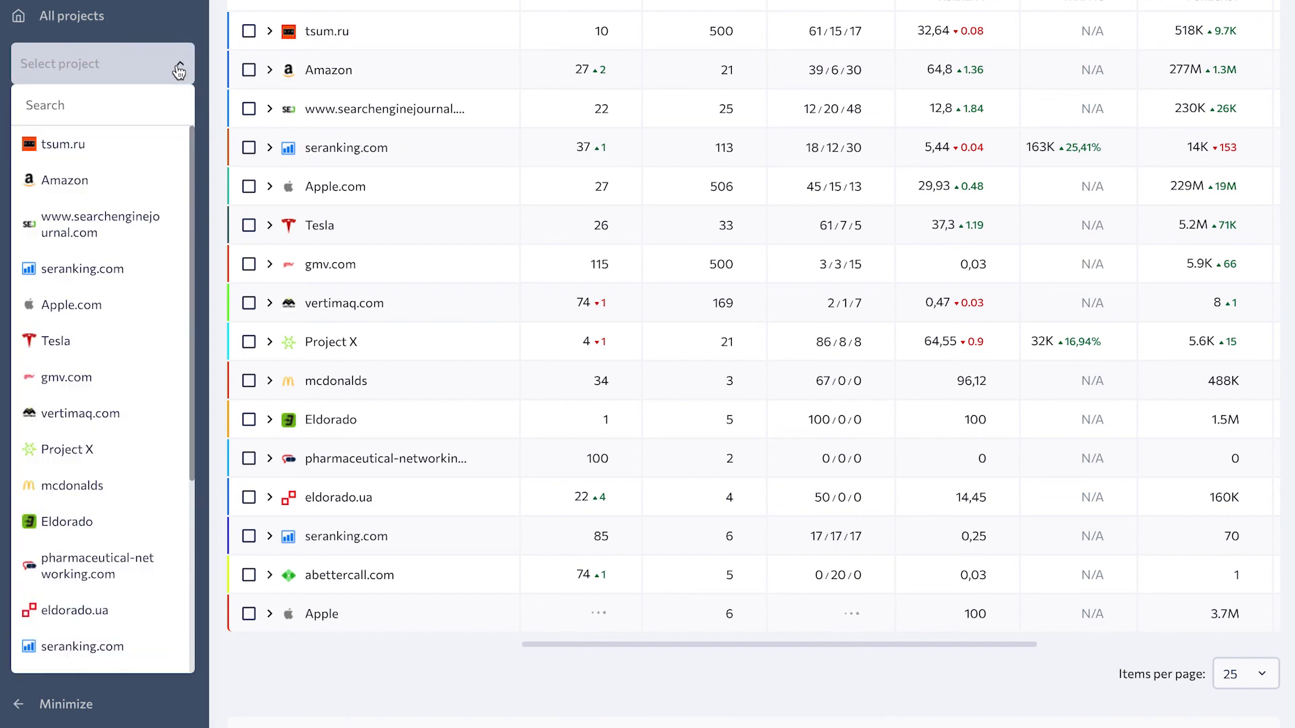
mouse_move(119, 374)
scroll(119, 374, down, 5)
mouse_move(101, 422)
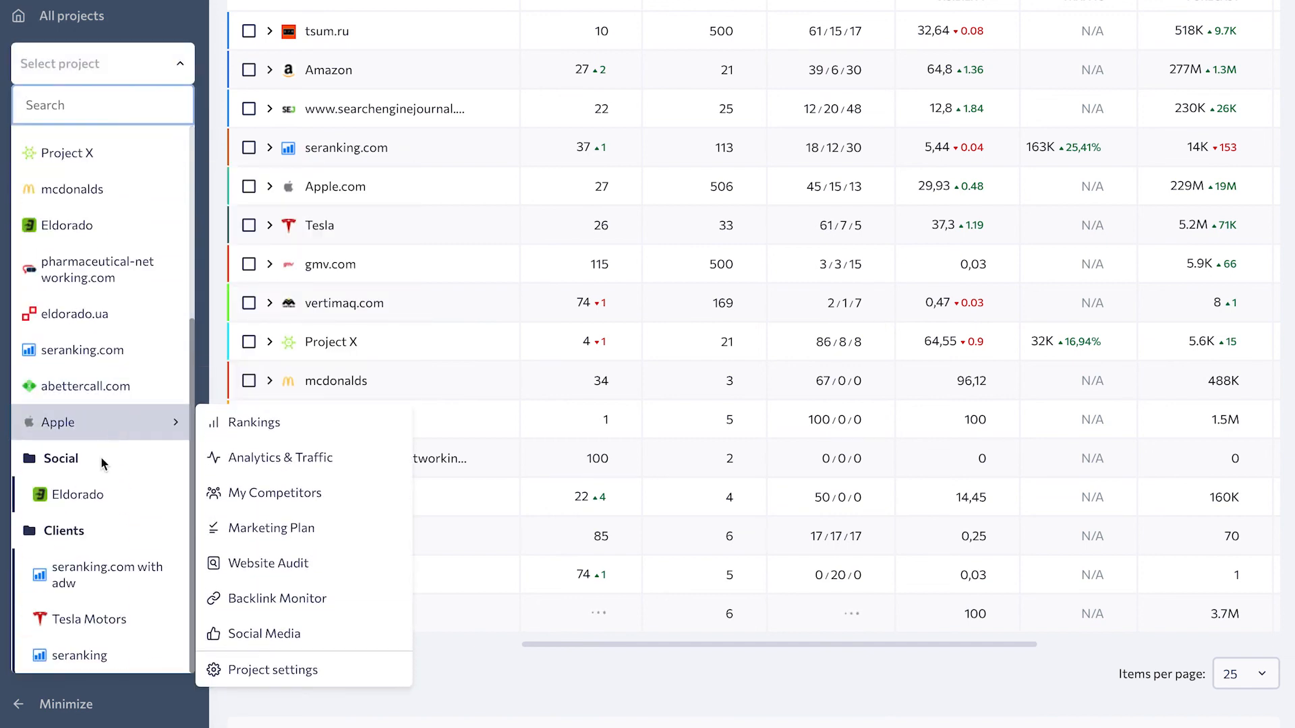
mouse_move(230, 427)
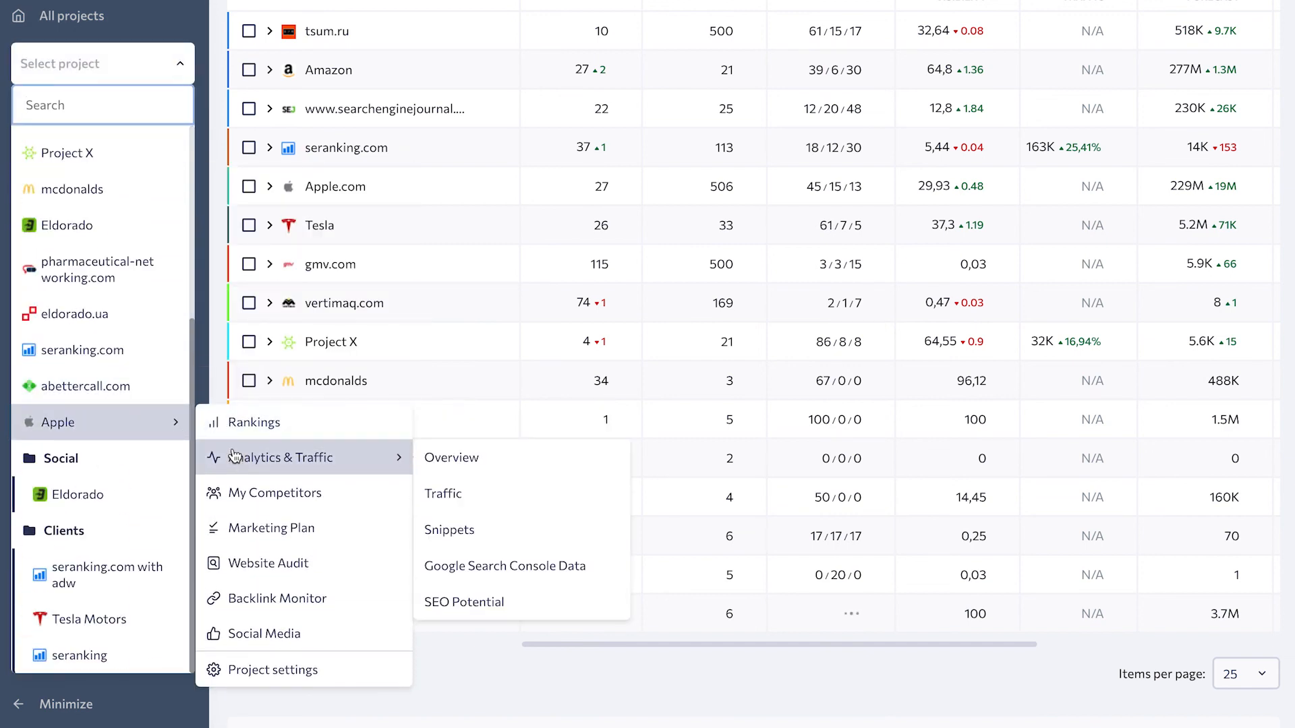
mouse_move(244, 610)
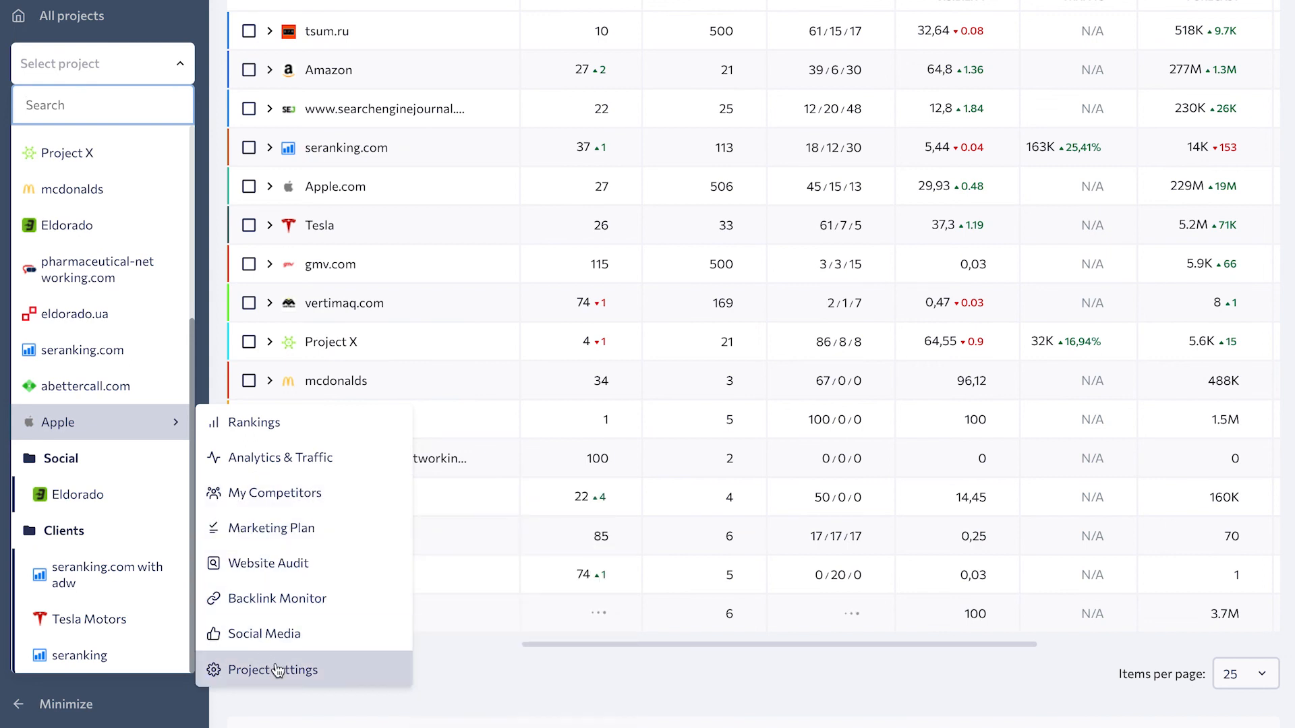
click(440, 676)
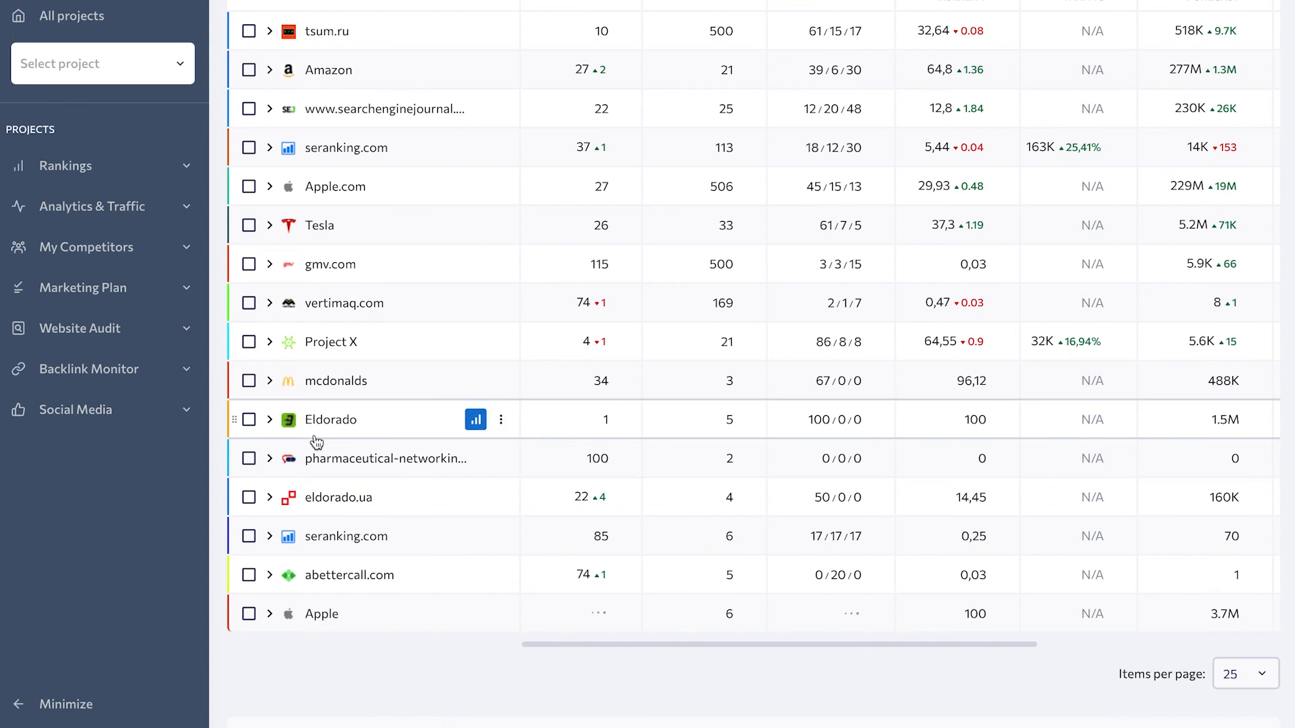
scroll(378, 540, up, 10)
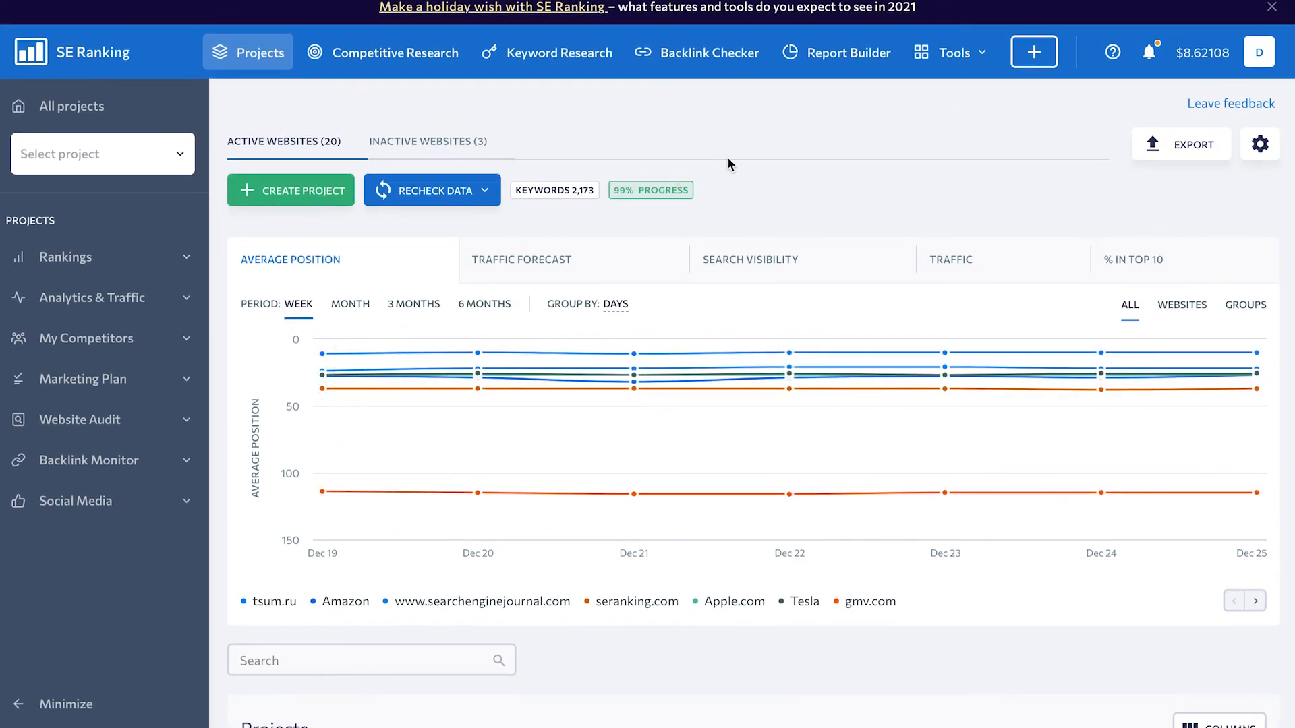